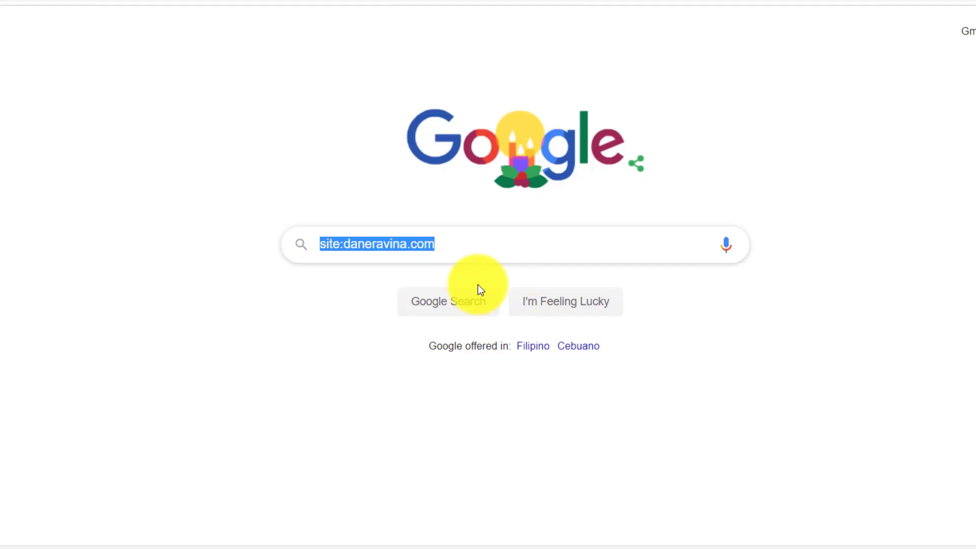
Step: Run the Google search for site:daneravina.com and review the site's indexed pages in the results
{"action": "left_click", "coordinate": [455, 304]}
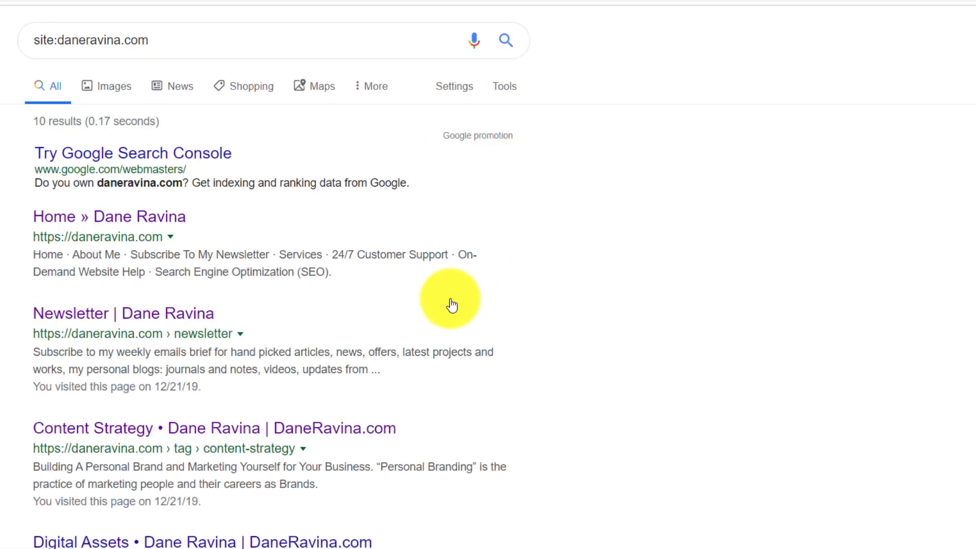
{"action": "left_click_drag", "start_coordinate": [35, 121], "coordinate": [89, 122]}
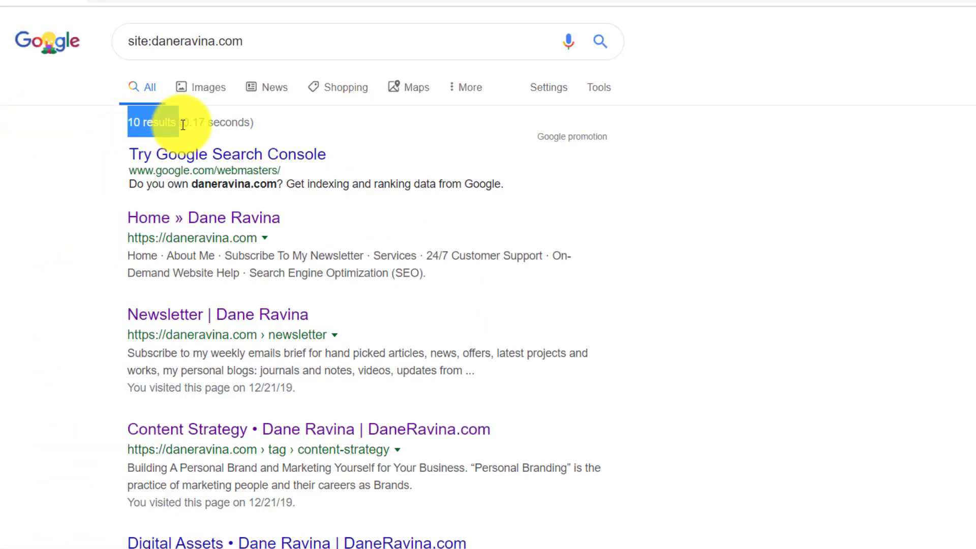
{"action": "left_click_drag", "start_coordinate": [182, 124], "coordinate": [251, 122]}
{"action": "left_click", "coordinate": [294, 120]}
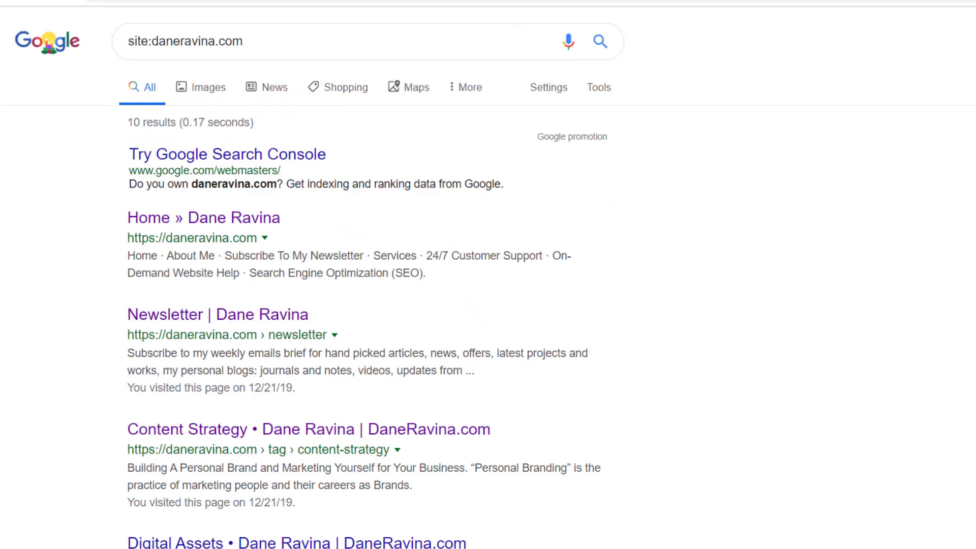
{"action": "scroll", "coordinate": [488, 305], "scroll_direction": "down", "scroll_amount": 5}
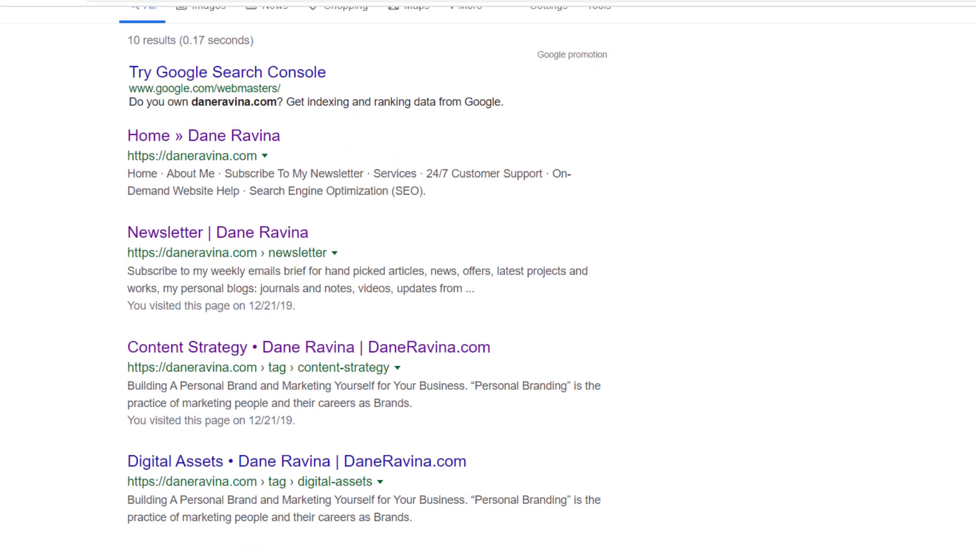
{"action": "scroll", "coordinate": [363, 299], "scroll_direction": "down", "scroll_amount": 3}
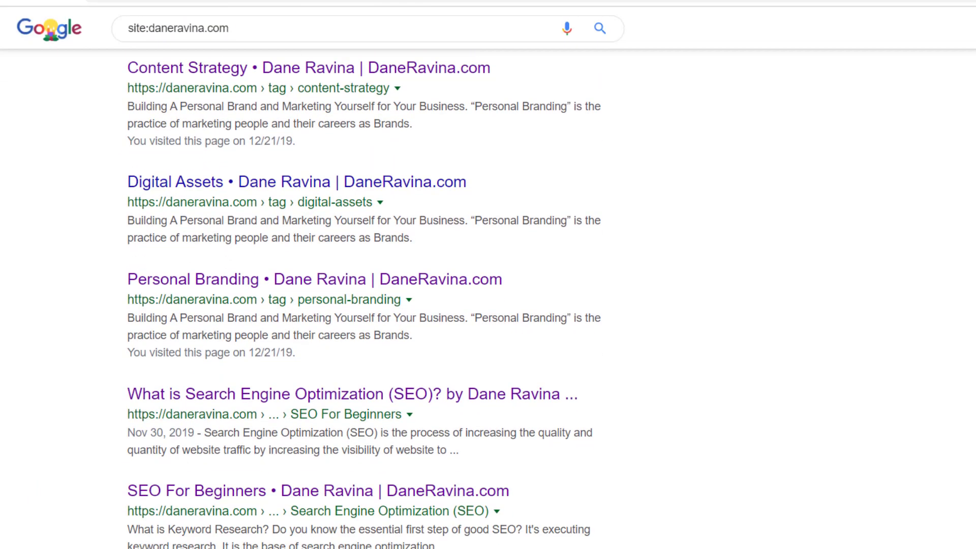
{"action": "scroll", "coordinate": [363, 299], "scroll_direction": "down", "scroll_amount": 3}
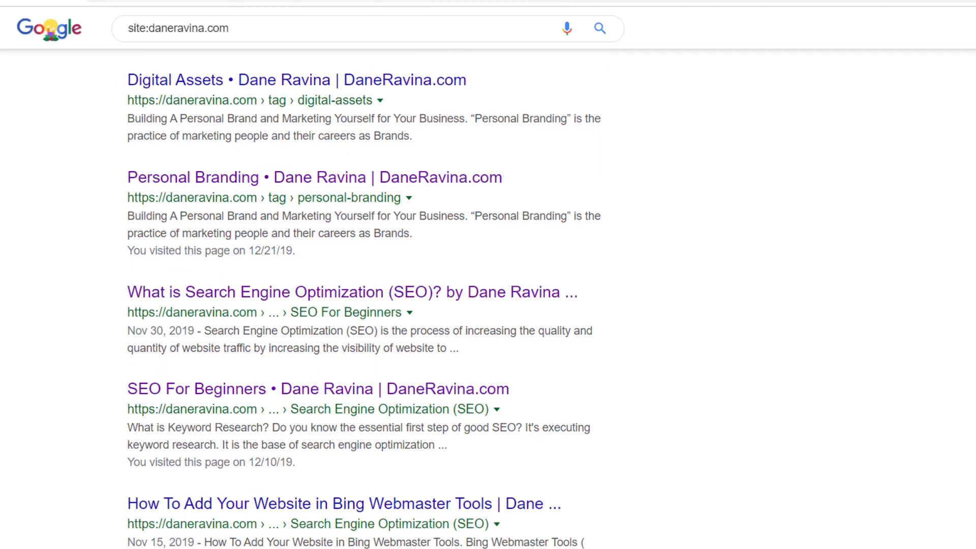
{"action": "scroll", "coordinate": [363, 299], "scroll_direction": "down", "scroll_amount": 1}
{"action": "scroll", "coordinate": [363, 299], "scroll_direction": "up", "scroll_amount": 6}
{"action": "scroll", "coordinate": [364, 299], "scroll_direction": "up", "scroll_amount": 5}
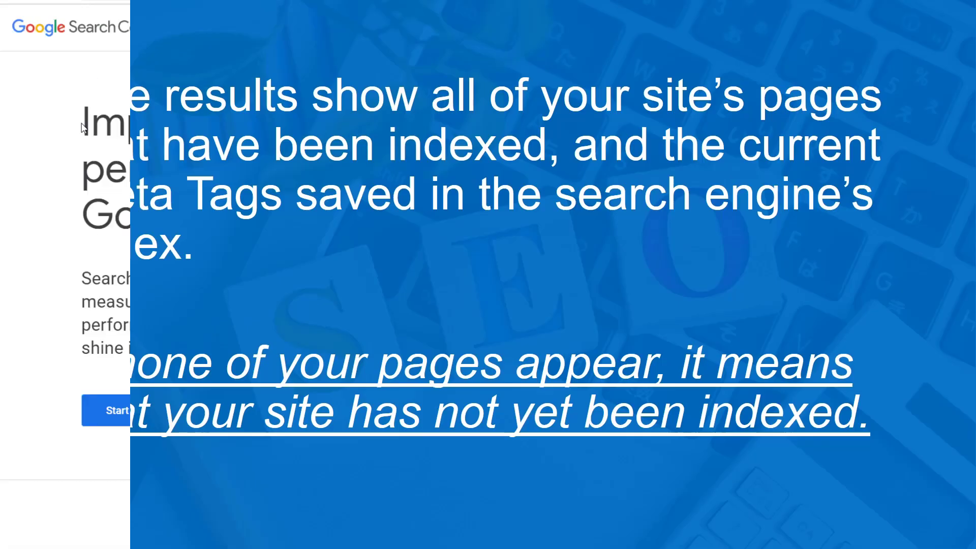
{"action": "left_click_drag", "start_coordinate": [83, 121], "coordinate": [359, 204]}
{"action": "left_click", "coordinate": [79, 123]}
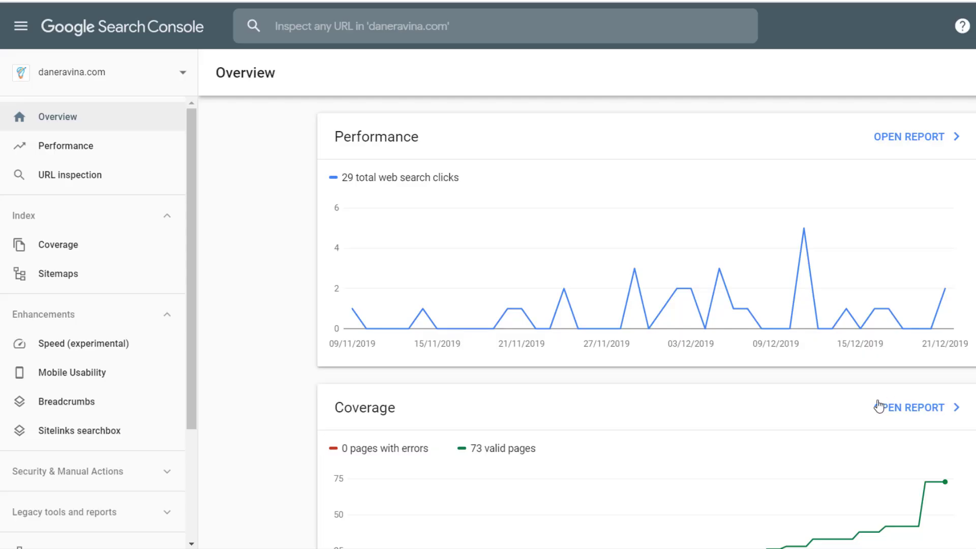
Step: Add daneravina.com as a Domain-type property in Google Search Console, continue through ownership verification and go to the property
{"action": "left_click", "coordinate": [183, 76]}
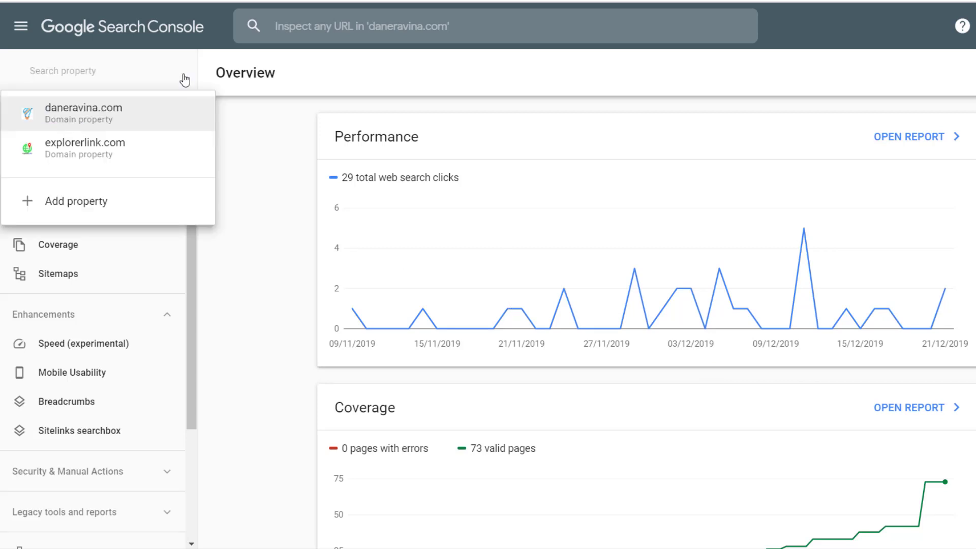
{"action": "left_click", "coordinate": [59, 211]}
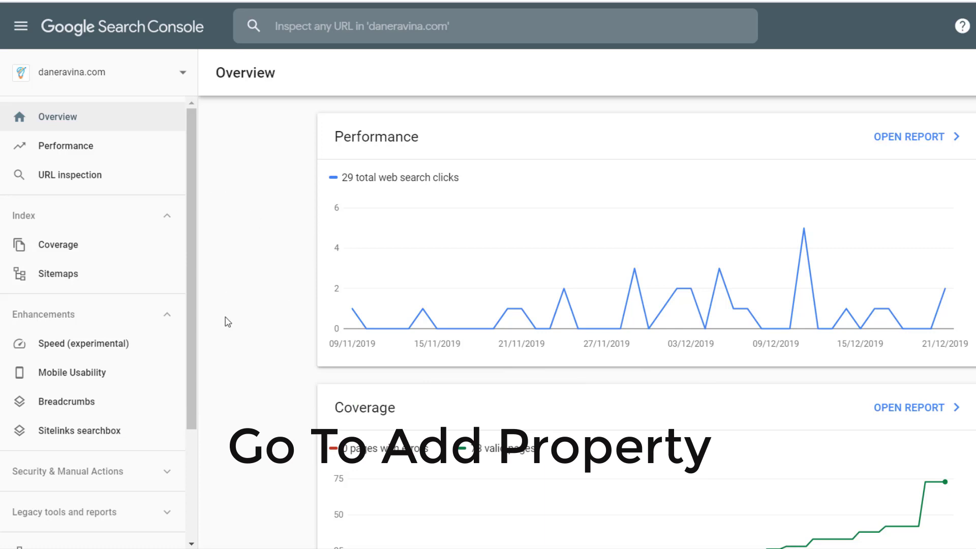
{"action": "left_click", "coordinate": [180, 76]}
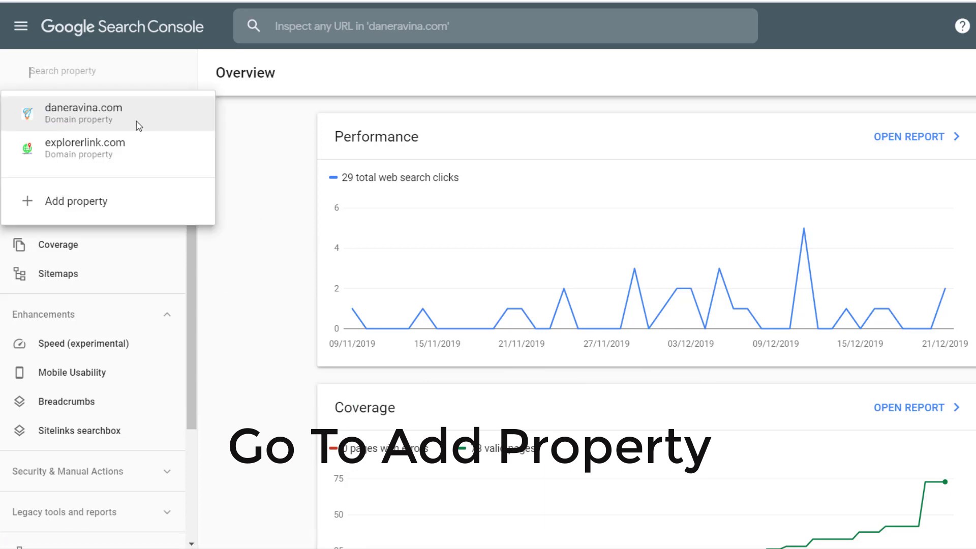
{"action": "left_click", "coordinate": [64, 203]}
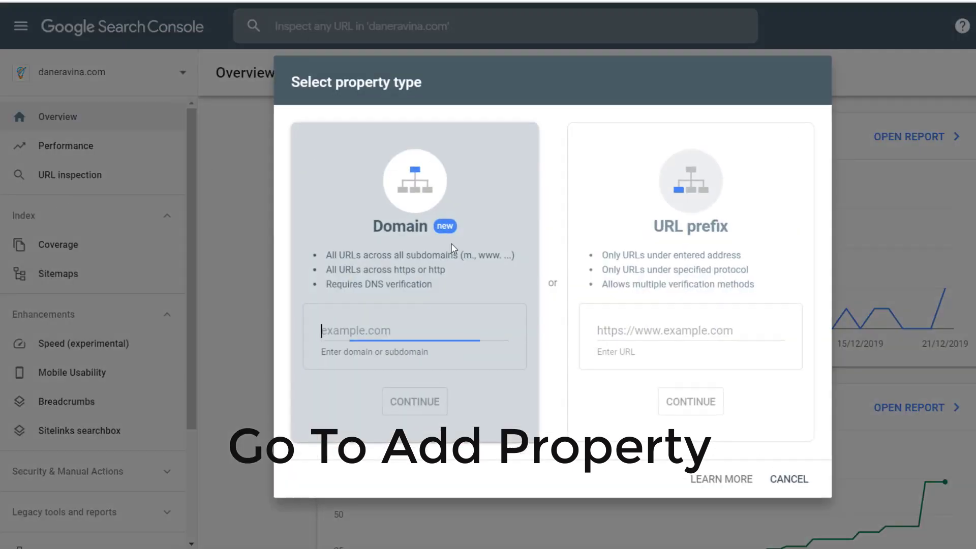
{"action": "type", "text": "dane"}
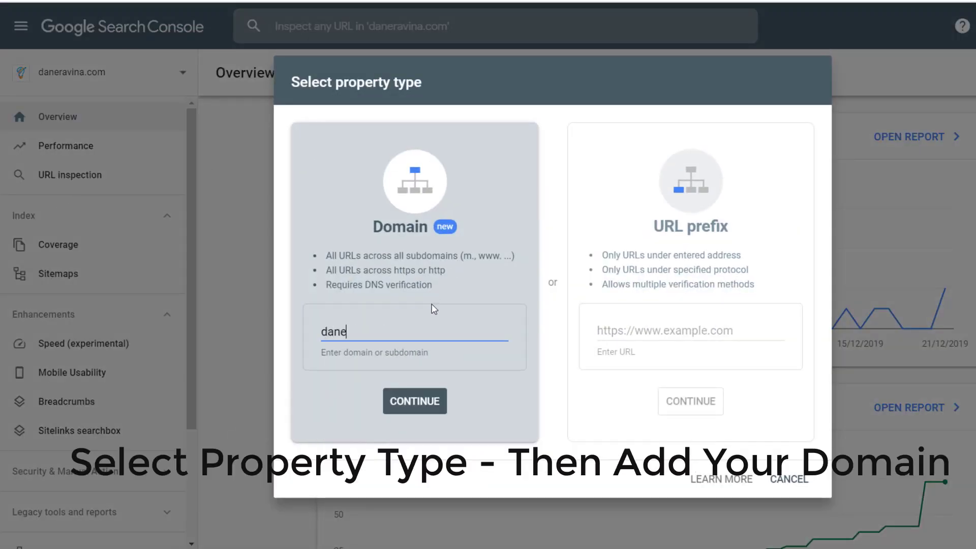
{"action": "type", "text": "ravina.com"}
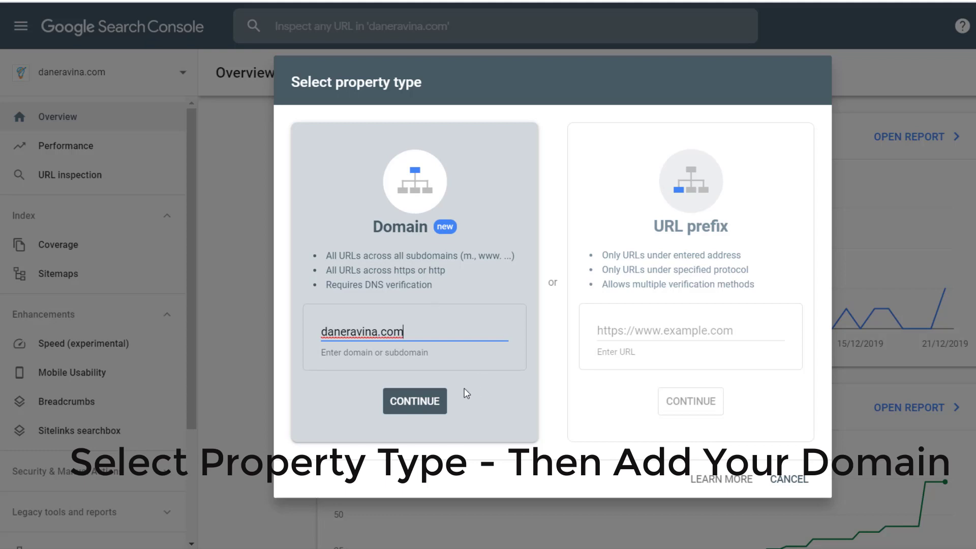
{"action": "left_click", "coordinate": [435, 403]}
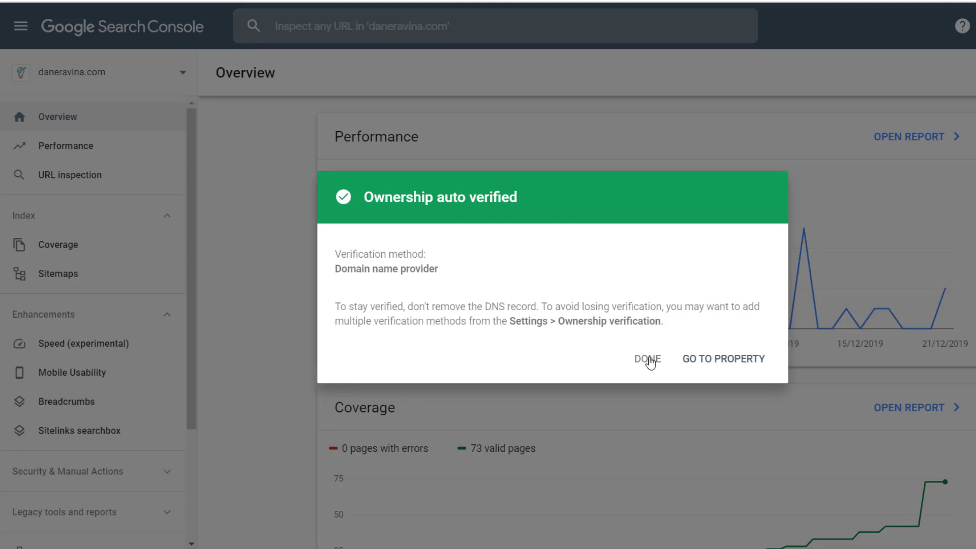
{"action": "right_click", "coordinate": [724, 366]}
{"action": "left_click", "coordinate": [712, 360]}
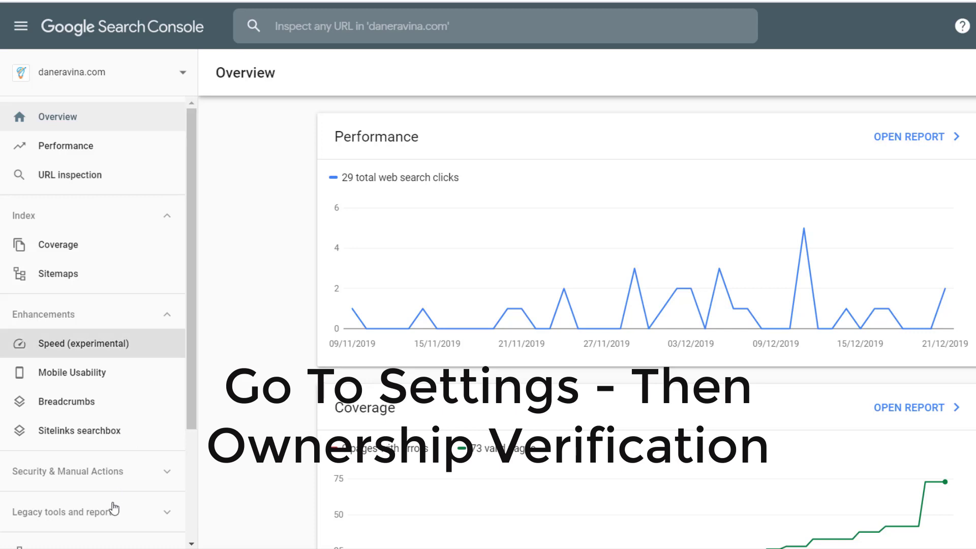
Step: Open the ownership verification page in the property's settings
{"action": "scroll", "coordinate": [188, 458], "scroll_direction": "down", "scroll_amount": 1}
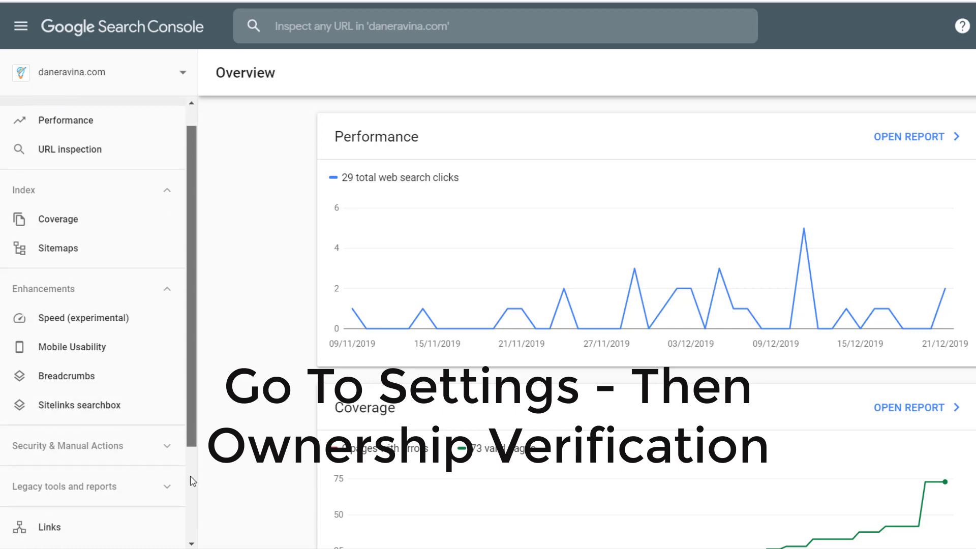
{"action": "scroll", "coordinate": [191, 481], "scroll_direction": "down", "scroll_amount": 4}
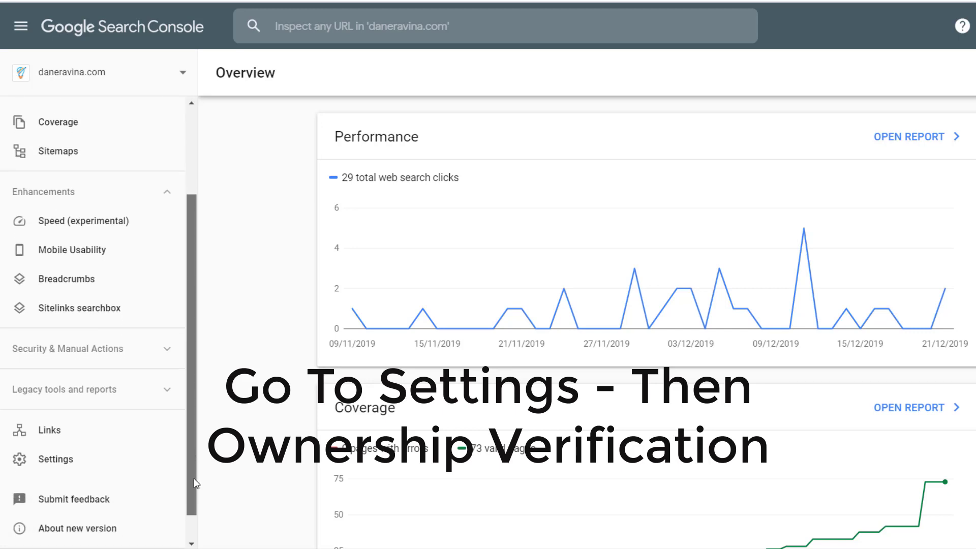
{"action": "left_click", "coordinate": [68, 454]}
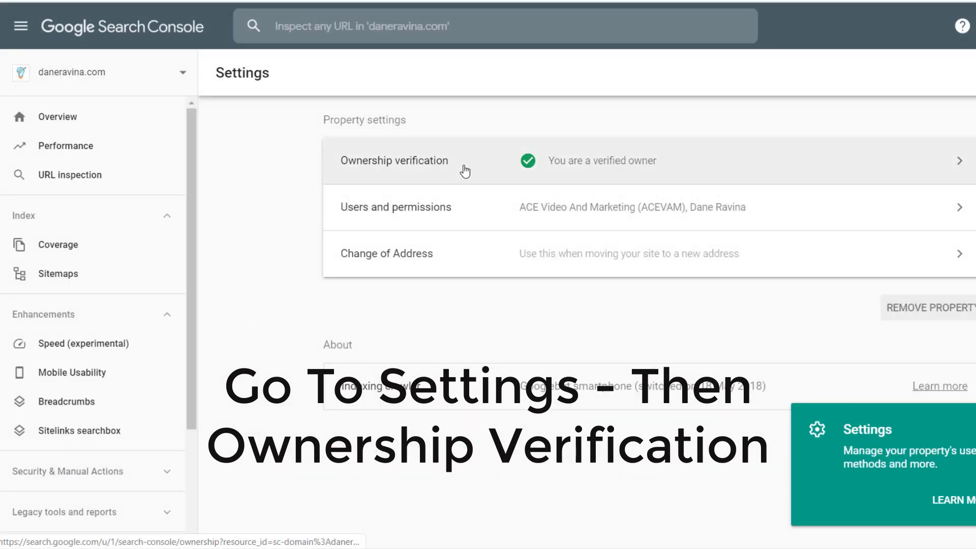
{"action": "left_click", "coordinate": [961, 164]}
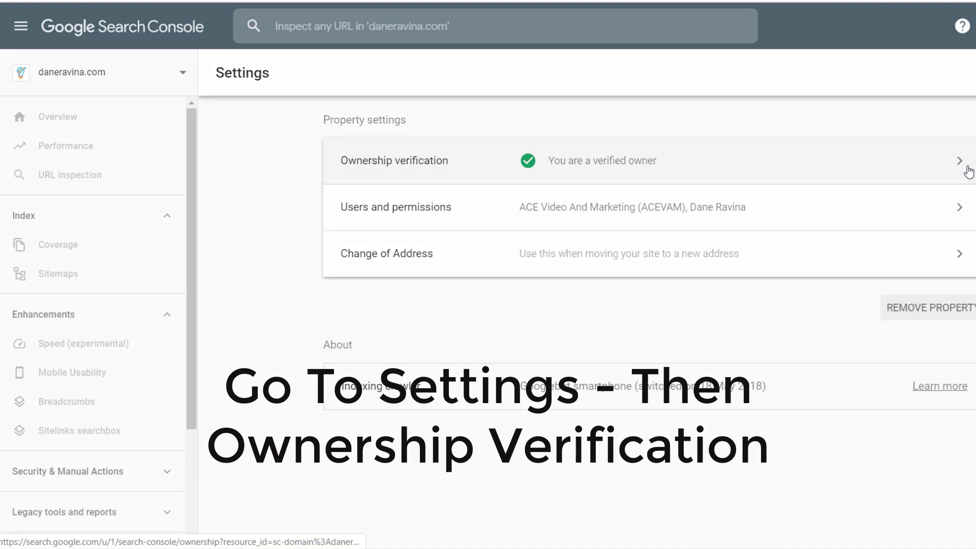
{"action": "left_click", "coordinate": [968, 177]}
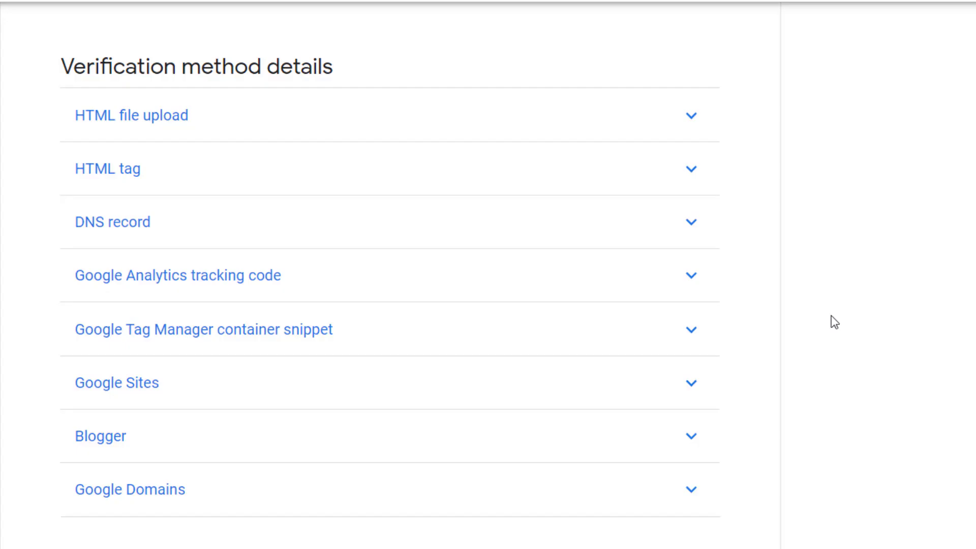
Step: Expand the HTML file upload verification details, highlight the opening sentence on uploading a special HTML file, and collapse the section
{"action": "left_click", "coordinate": [692, 125]}
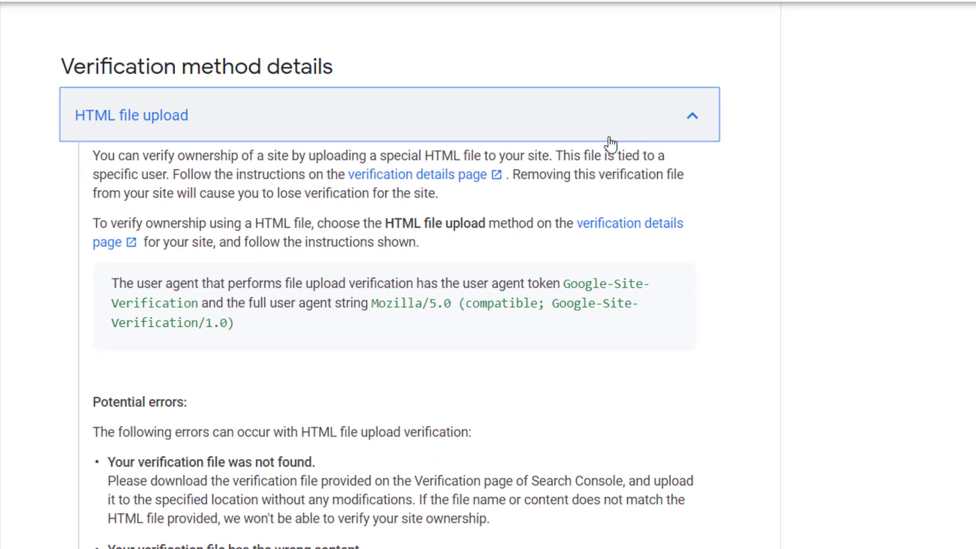
{"action": "left_click_drag", "start_coordinate": [95, 155], "coordinate": [557, 155]}
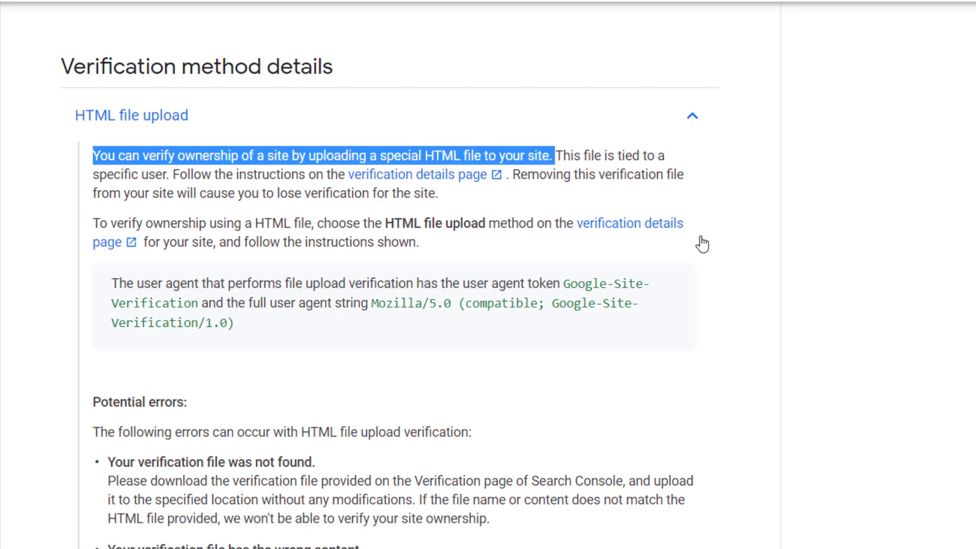
{"action": "left_click", "coordinate": [693, 118]}
Step: Read through the HTML tag verification details, including the potential errors and meta tag placement example, and collapse the section
{"action": "left_click", "coordinate": [689, 177]}
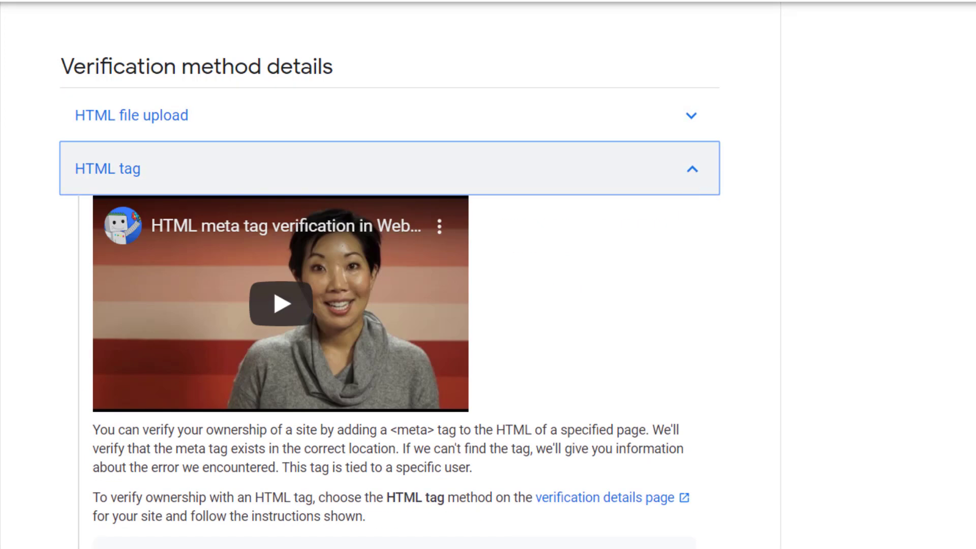
{"action": "scroll", "coordinate": [390, 298], "scroll_direction": "down", "scroll_amount": 5}
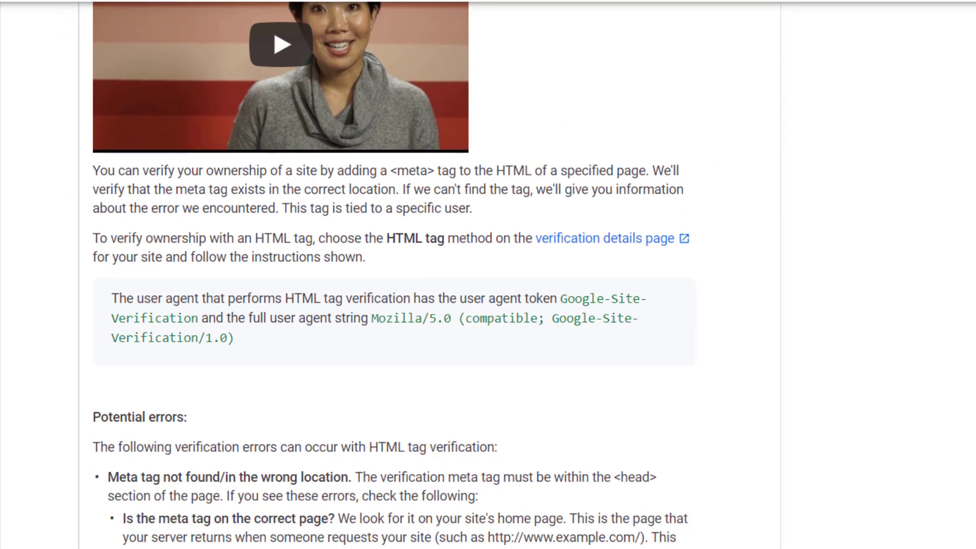
{"action": "scroll", "coordinate": [390, 275], "scroll_direction": "down", "scroll_amount": 2}
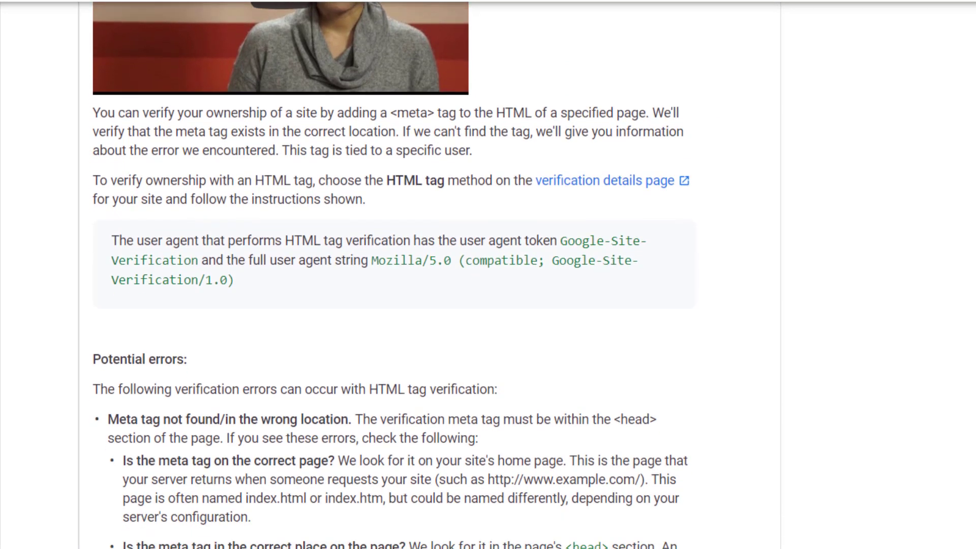
{"action": "scroll", "coordinate": [390, 275], "scroll_direction": "down", "scroll_amount": 1}
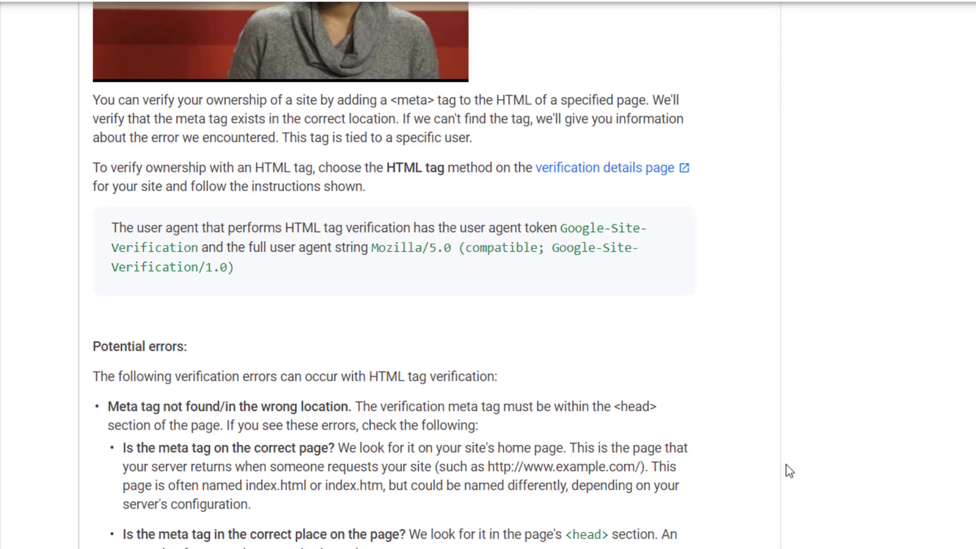
{"action": "scroll", "coordinate": [488, 274], "scroll_direction": "down", "scroll_amount": 8}
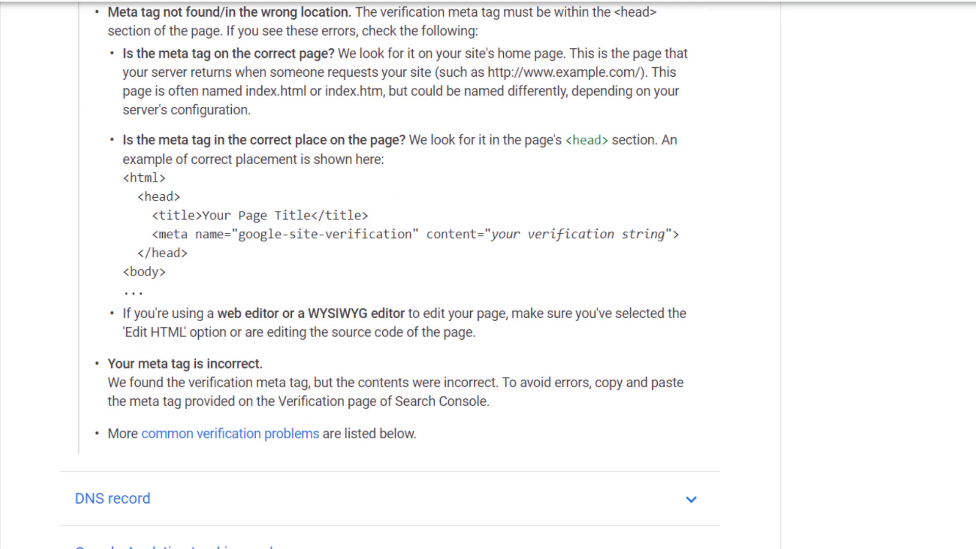
{"action": "scroll", "coordinate": [488, 275], "scroll_direction": "down", "scroll_amount": 1}
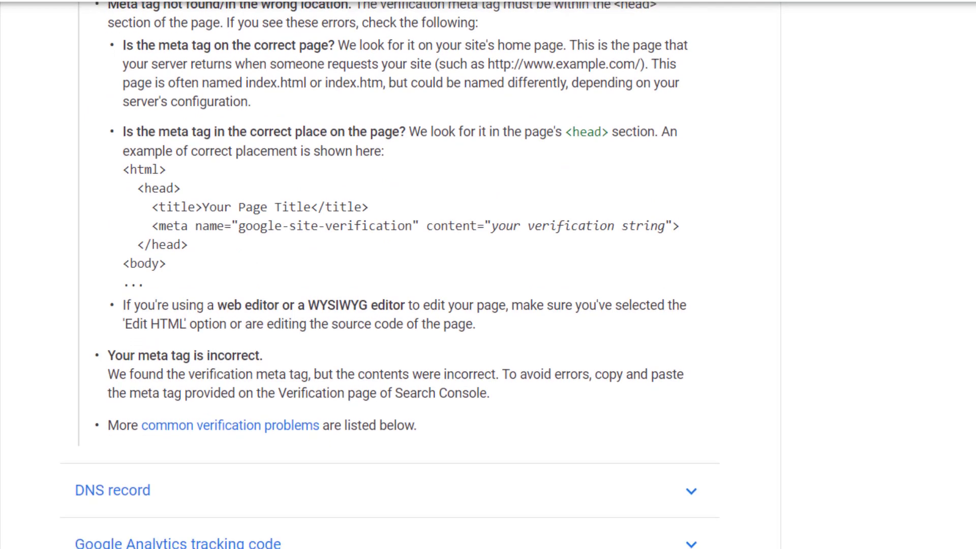
{"action": "scroll", "coordinate": [390, 275], "scroll_direction": "down", "scroll_amount": 1}
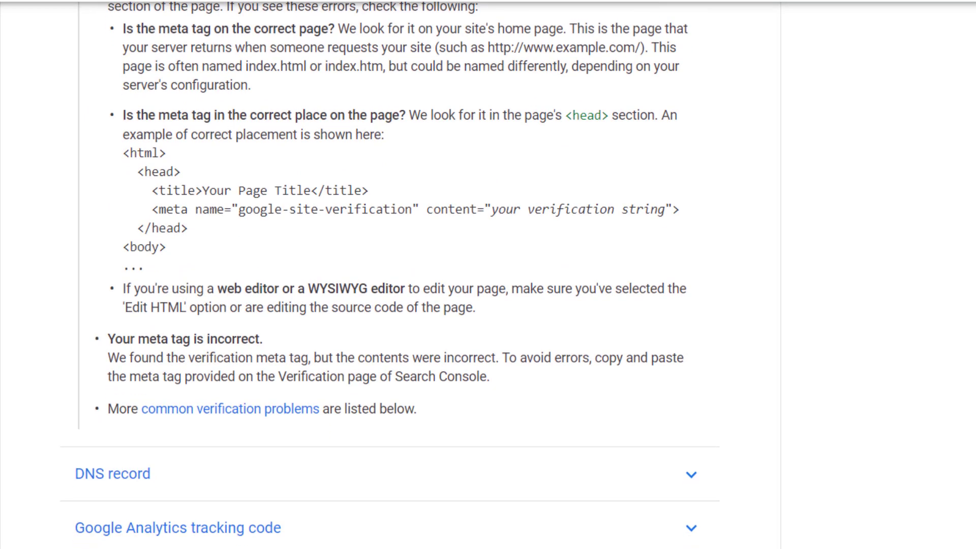
{"action": "scroll", "coordinate": [390, 275], "scroll_direction": "up", "scroll_amount": 15}
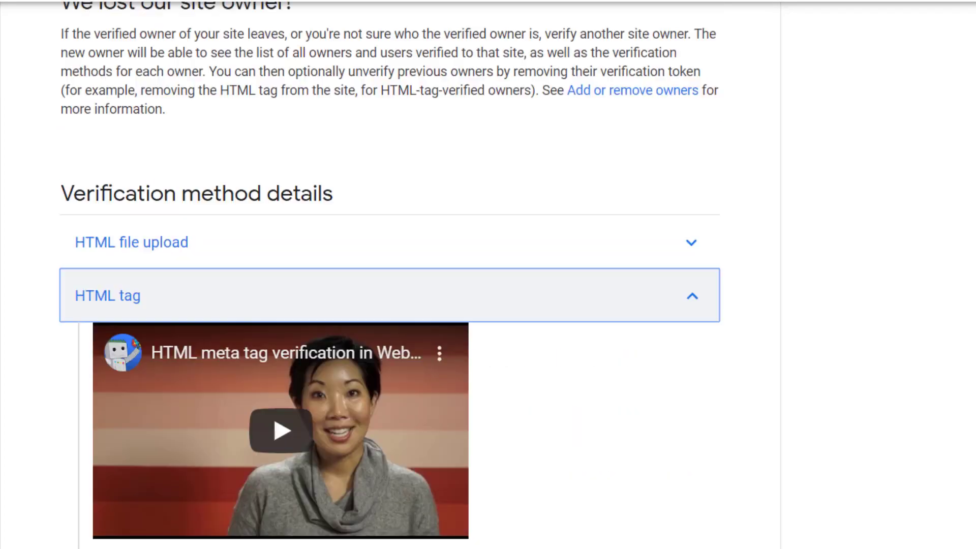
{"action": "scroll", "coordinate": [390, 275], "scroll_direction": "up", "scroll_amount": 1}
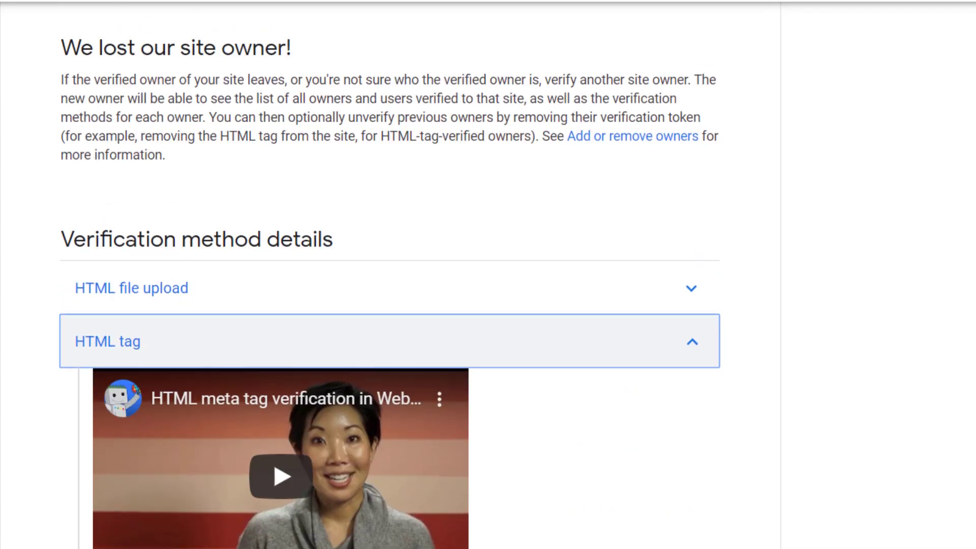
{"action": "left_click", "coordinate": [705, 356]}
Step: View and close the DNS record verification details, and expand the Google Analytics tracking code details
{"action": "left_click", "coordinate": [691, 401]}
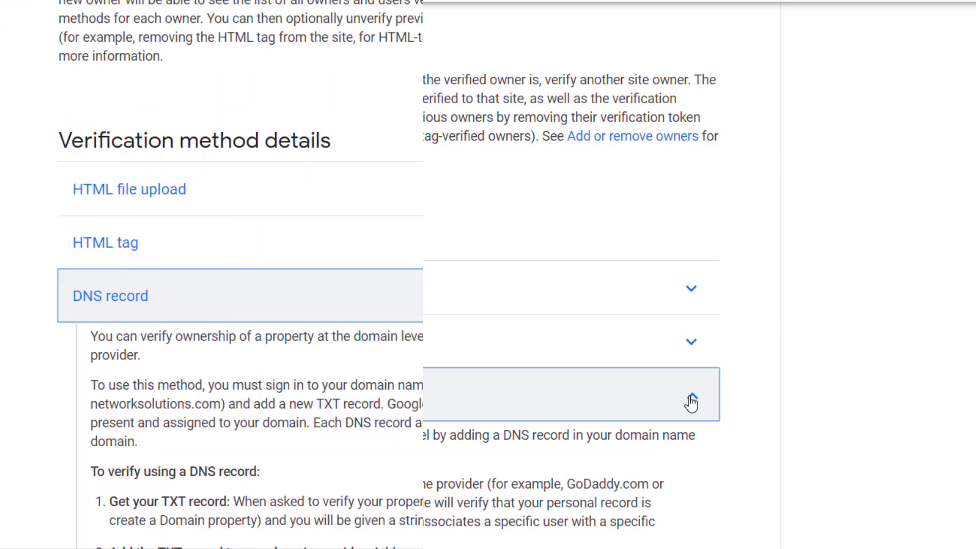
{"action": "left_click", "coordinate": [689, 297]}
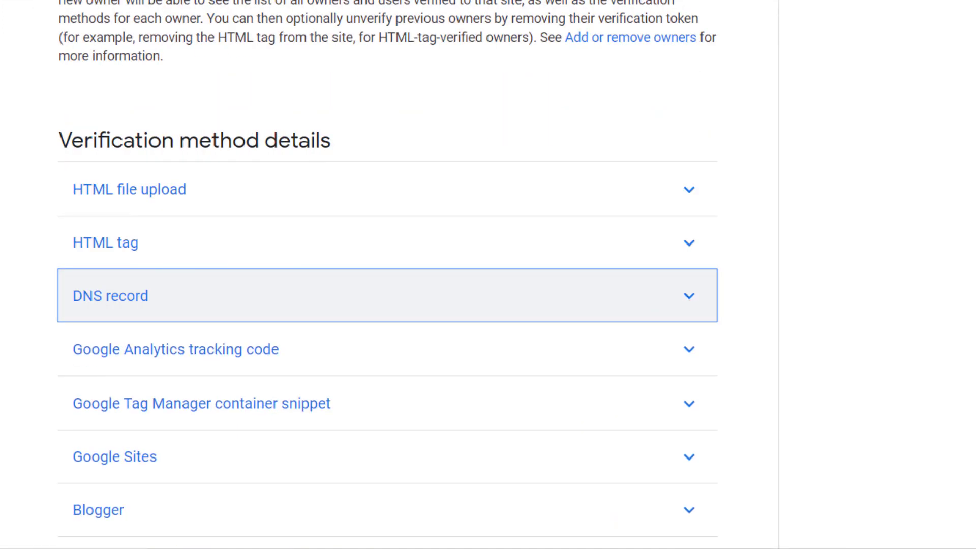
{"action": "scroll", "coordinate": [784, 290], "scroll_direction": "down", "scroll_amount": 3}
{"action": "left_click", "coordinate": [690, 228]}
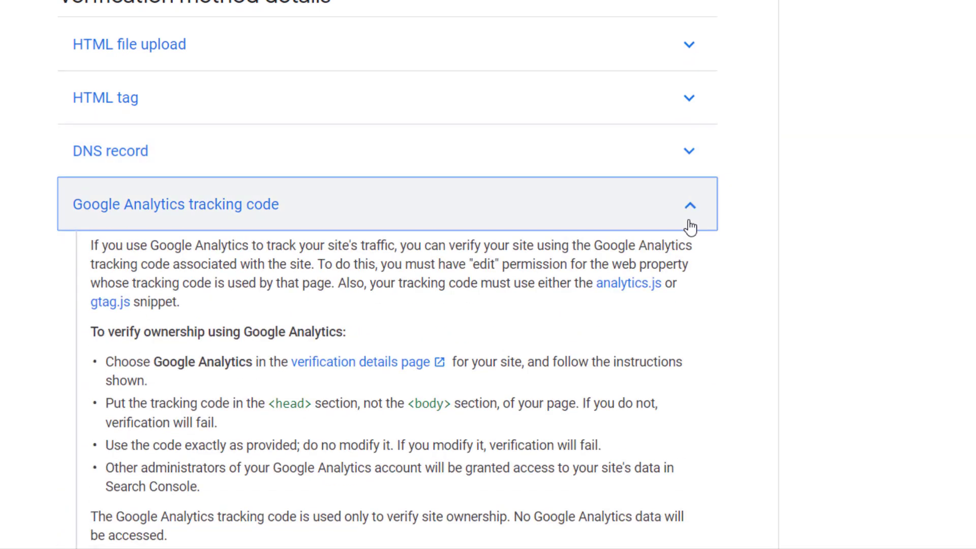
Step: Collapse the Google Analytics details, and view and close the Google Tag Manager container snippet and Google Sites verification details
{"action": "left_click", "coordinate": [691, 227]}
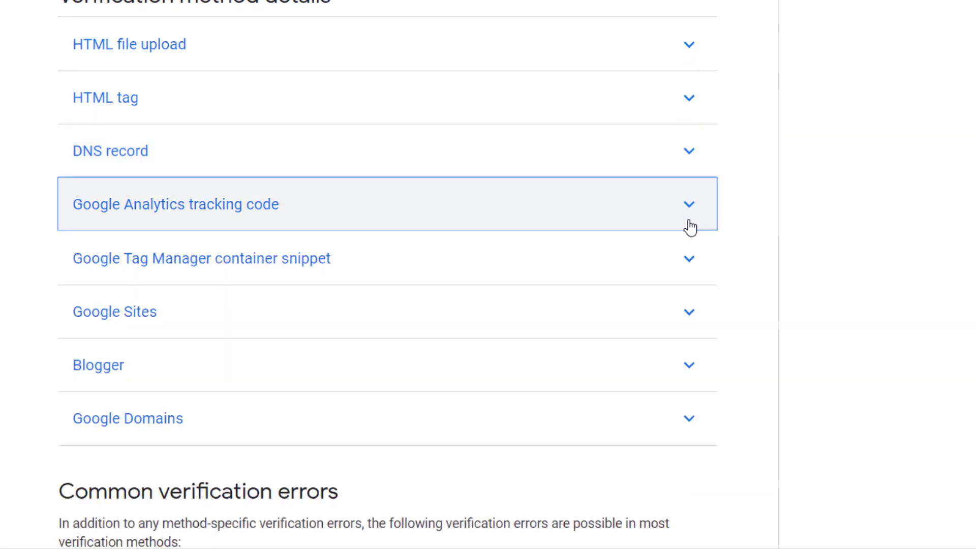
{"action": "left_click", "coordinate": [690, 265]}
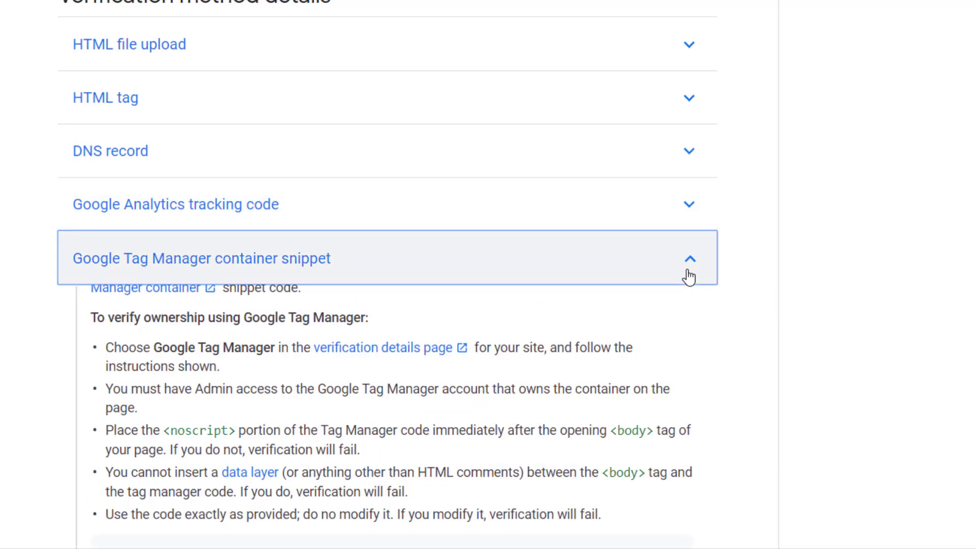
{"action": "left_click", "coordinate": [690, 277]}
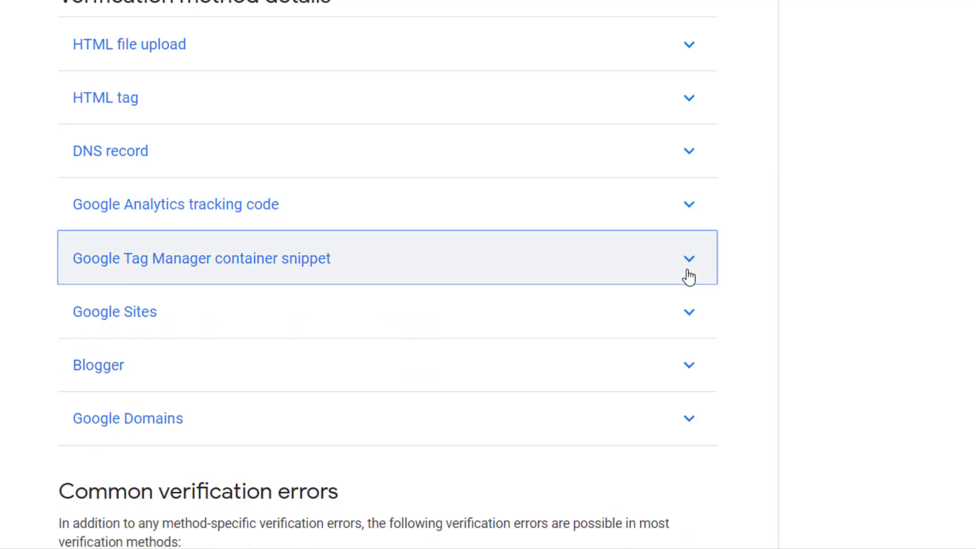
{"action": "left_click", "coordinate": [685, 329]}
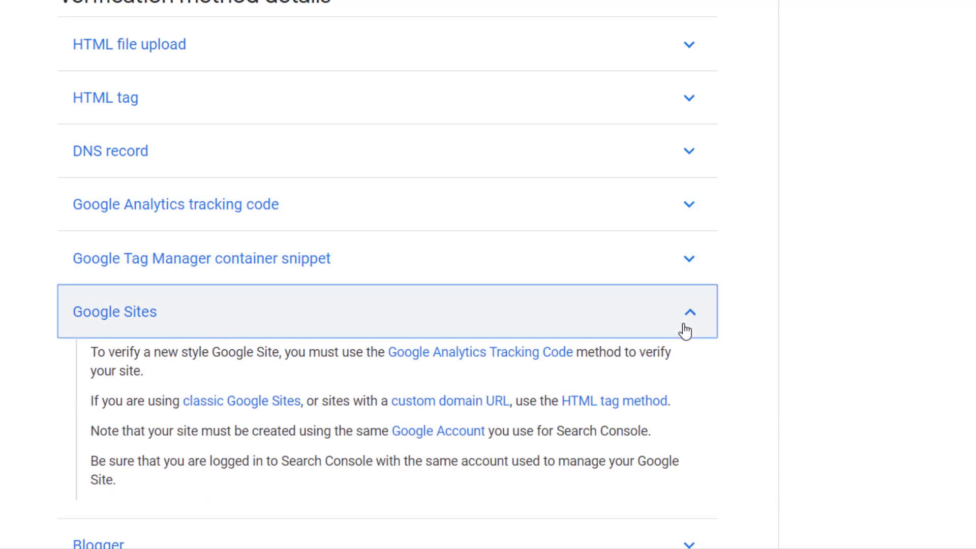
{"action": "left_click", "coordinate": [685, 330]}
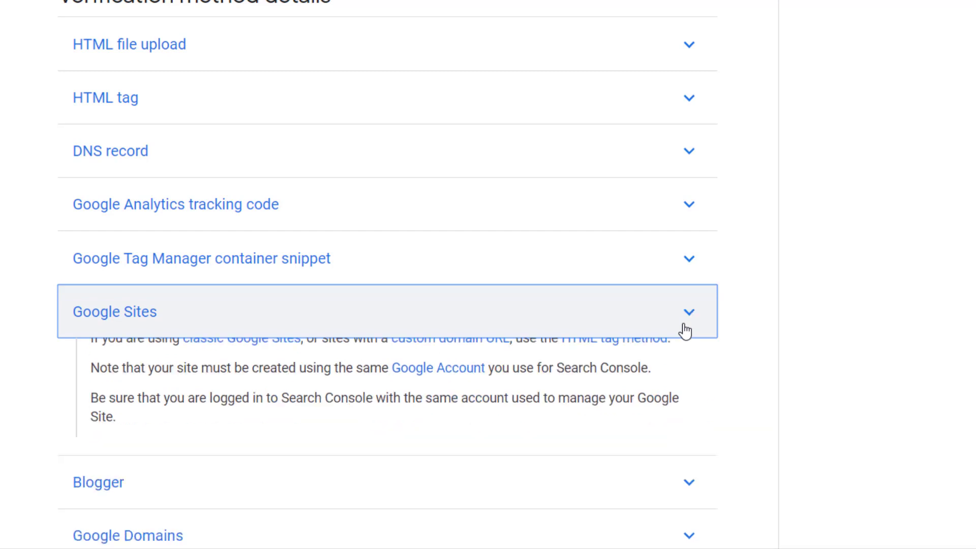
Step: View and close the Blogger and Google Domains verification details
{"action": "left_click", "coordinate": [687, 371]}
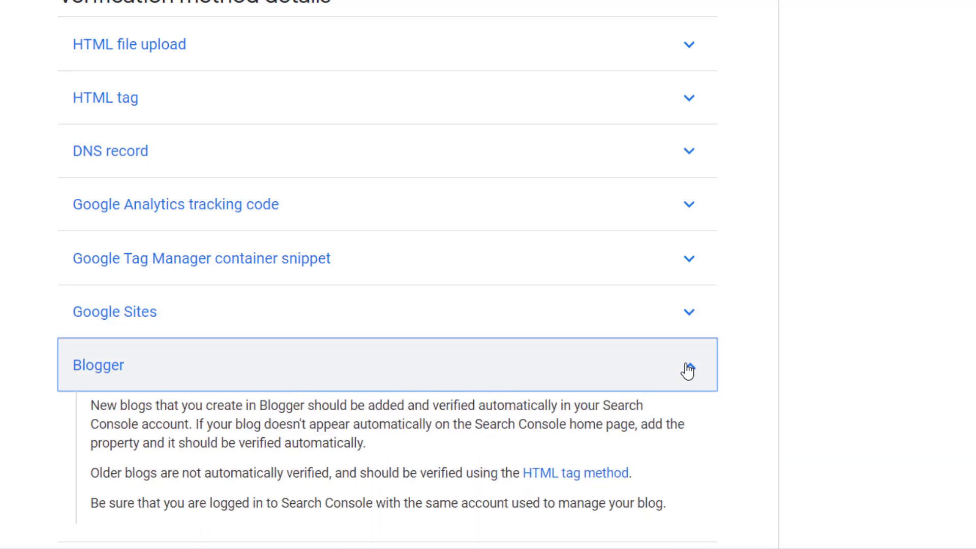
{"action": "left_click", "coordinate": [688, 370]}
{"action": "left_click", "coordinate": [689, 421]}
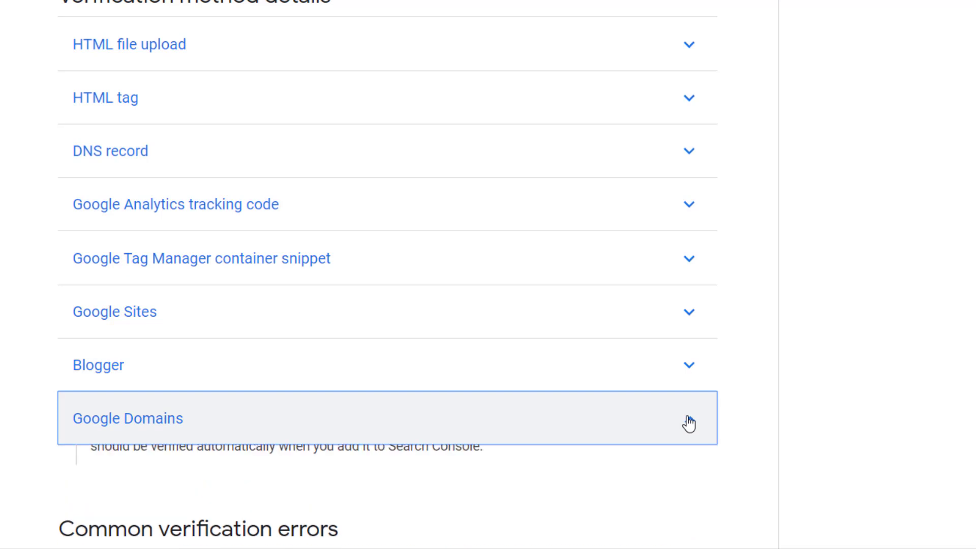
{"action": "left_click", "coordinate": [689, 422]}
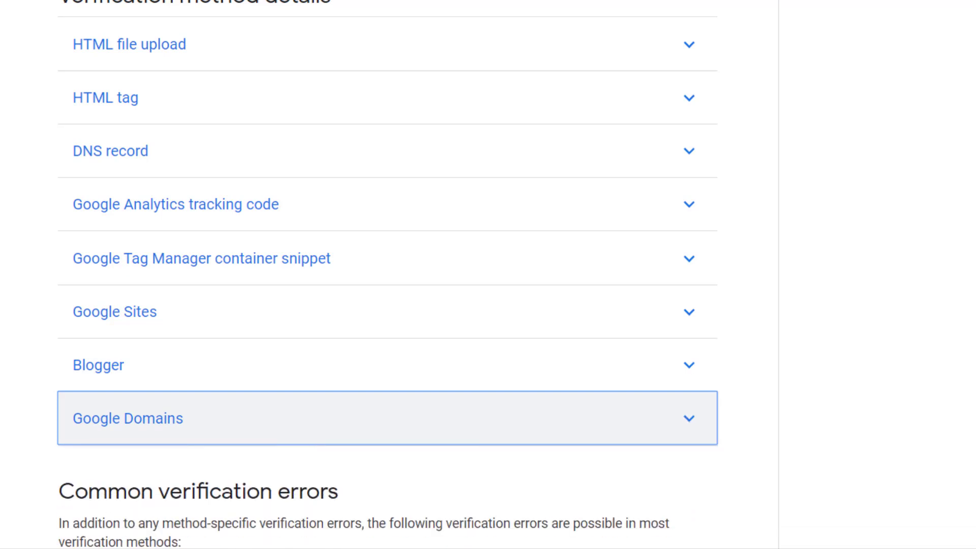
{"action": "left_click", "coordinate": [661, 523]}
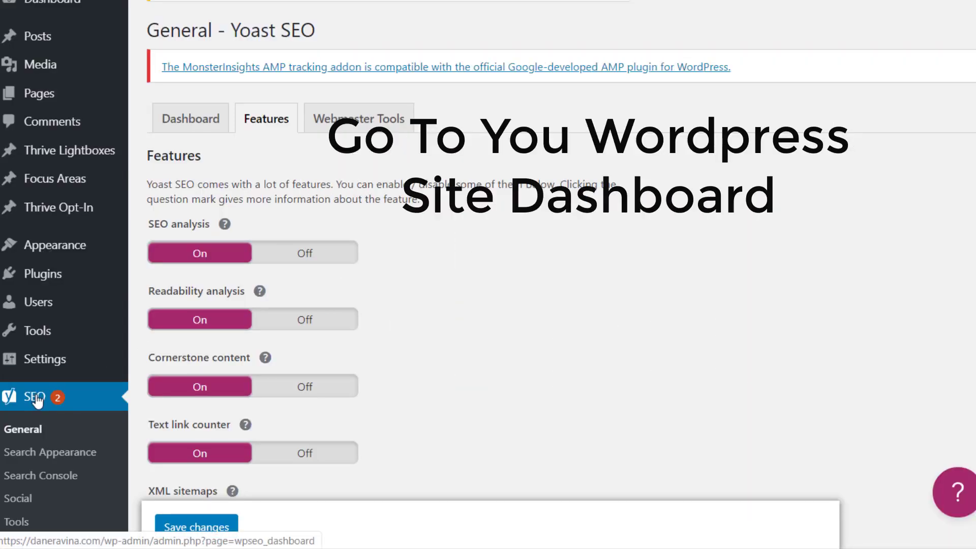
Step: Switch to the WordPress dashboard and check the XML sitemaps option among the Yoast SEO general features
{"action": "left_click", "coordinate": [33, 433]}
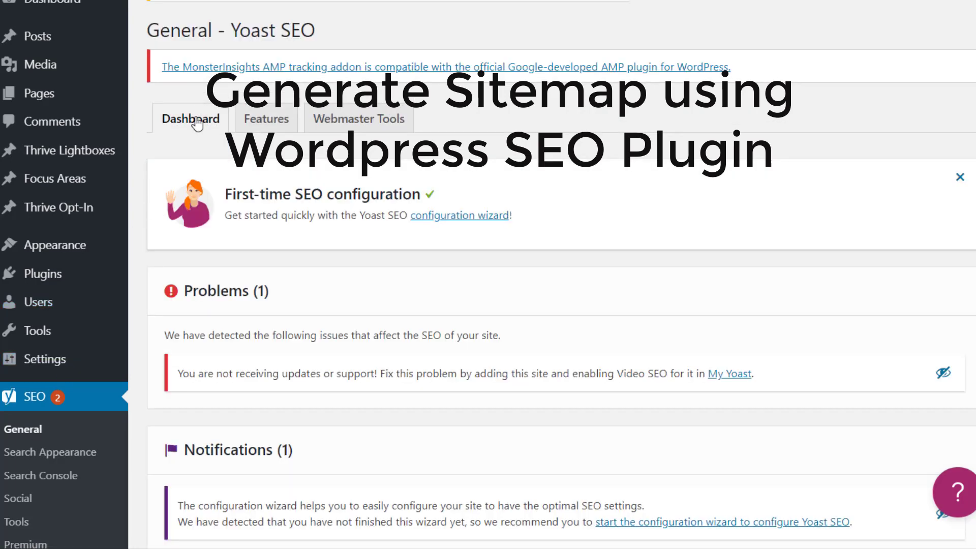
{"action": "left_click", "coordinate": [262, 124]}
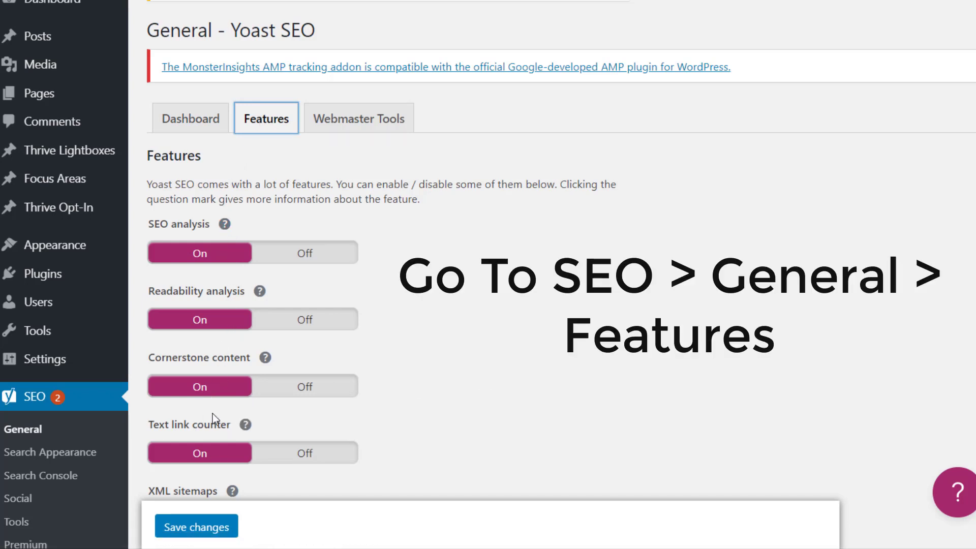
{"action": "scroll", "coordinate": [221, 465], "scroll_direction": "down", "scroll_amount": 2}
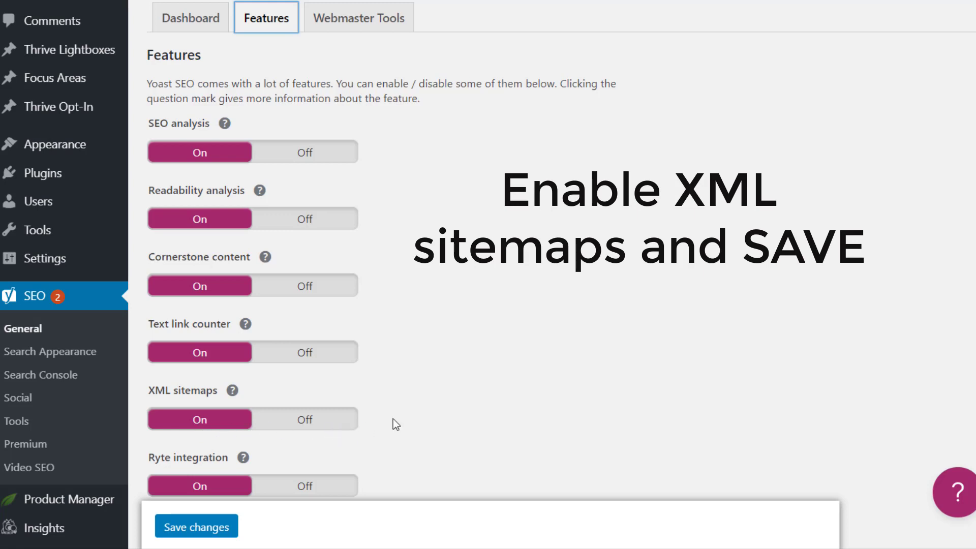
{"action": "scroll", "coordinate": [439, 407], "scroll_direction": "down", "scroll_amount": 5}
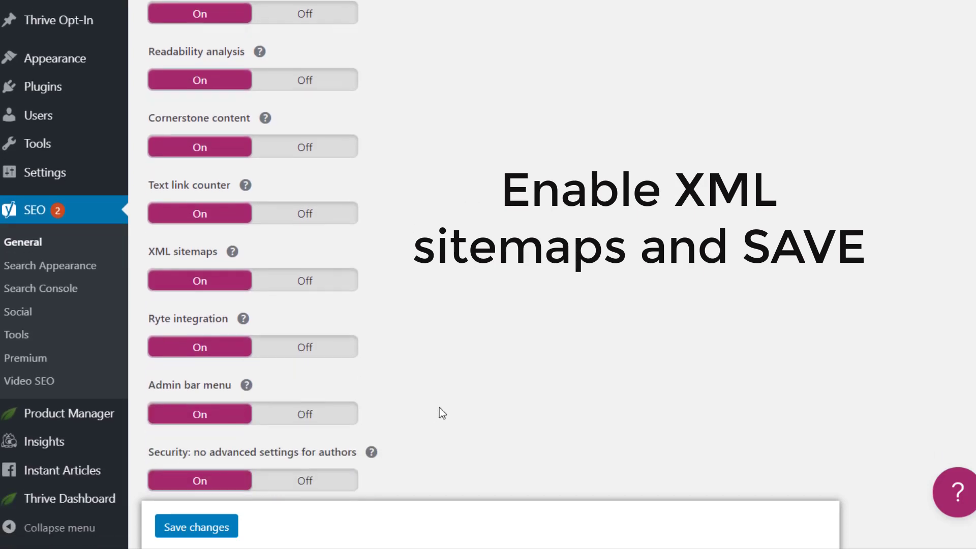
{"action": "scroll", "coordinate": [439, 407], "scroll_direction": "down", "scroll_amount": 1}
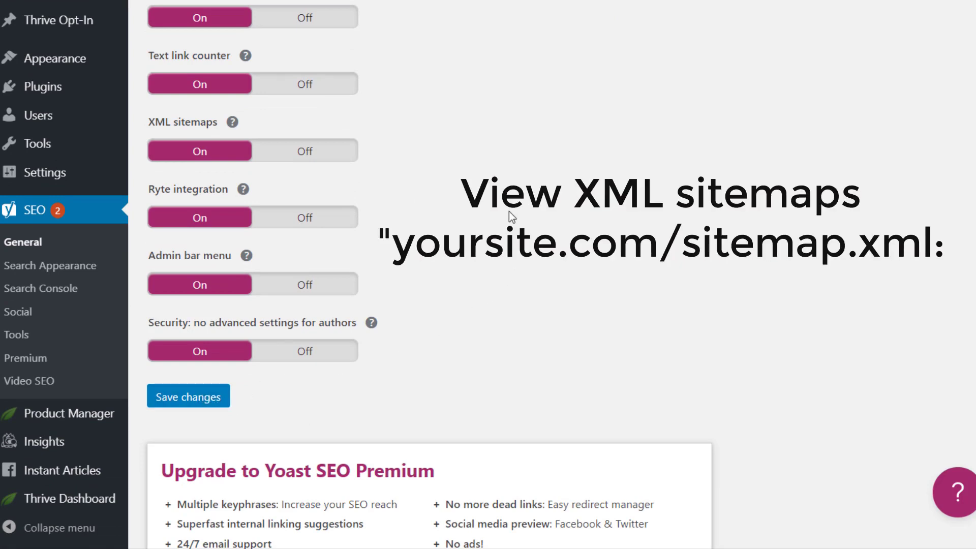
Step: Show the help text for XML sitemaps and open the site's generated XML sitemap from it
{"action": "left_click", "coordinate": [236, 126]}
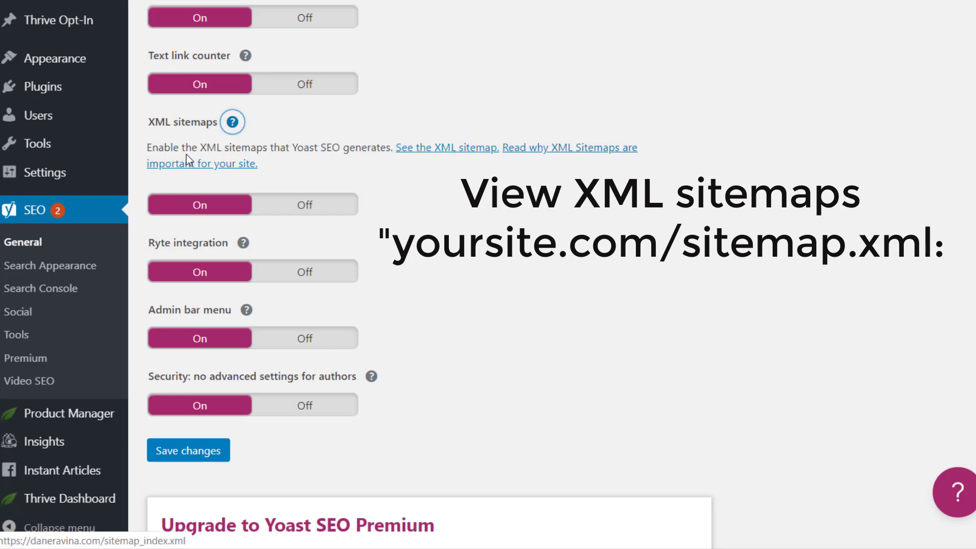
{"action": "left_click_drag", "start_coordinate": [154, 152], "coordinate": [396, 147]}
{"action": "left_click", "coordinate": [430, 150]}
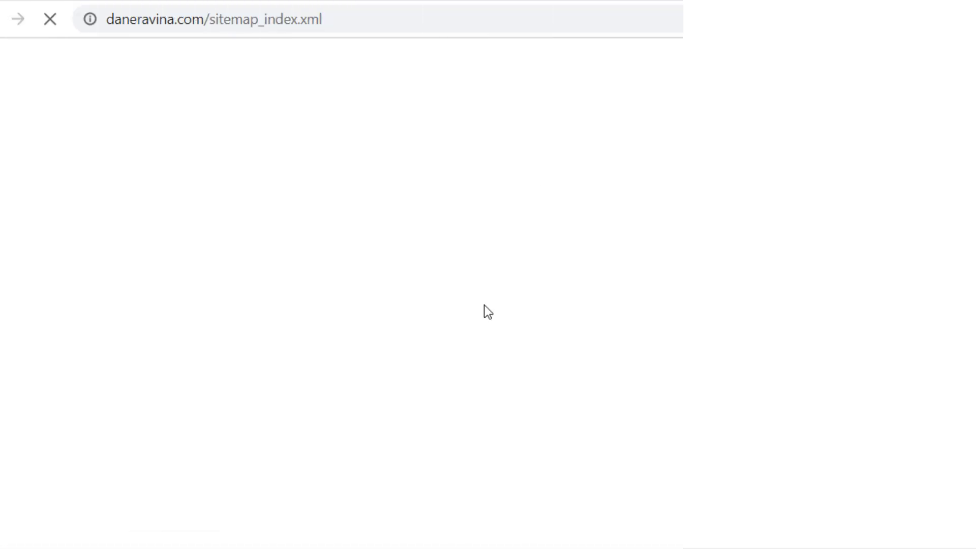
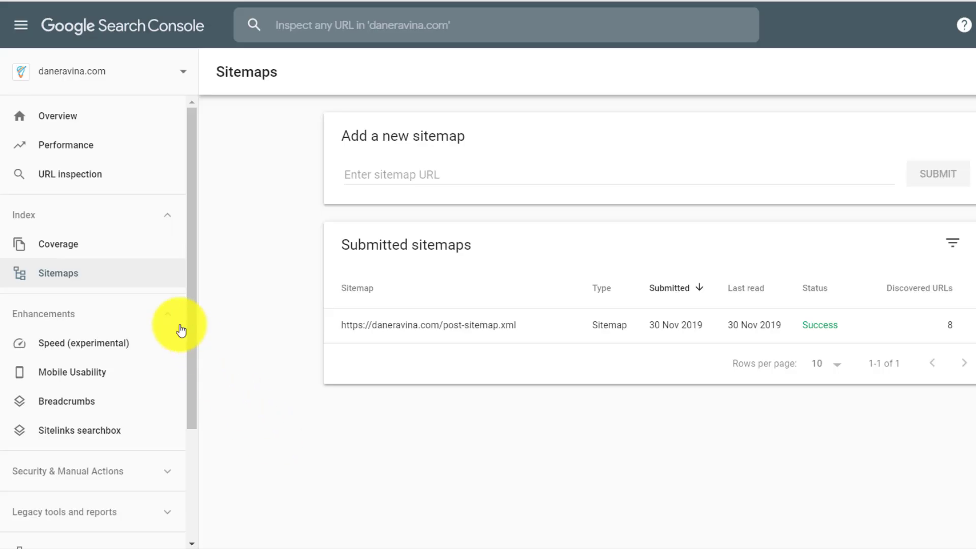
Step: In Search Console's Sitemaps section, enter the site's full https address ending in /page-sitemap.xml as the new sitemap URL
{"action": "left_click", "coordinate": [65, 278]}
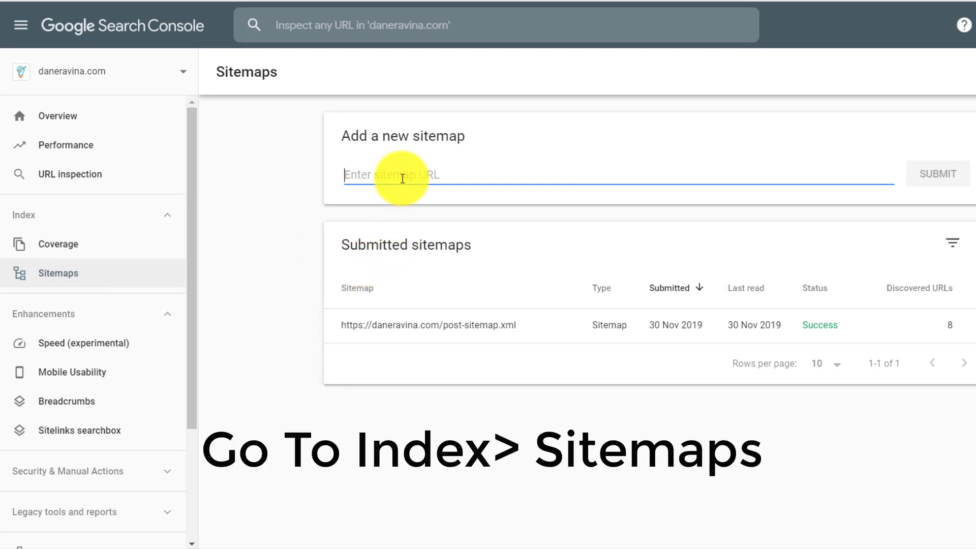
{"action": "type", "text": "http"}
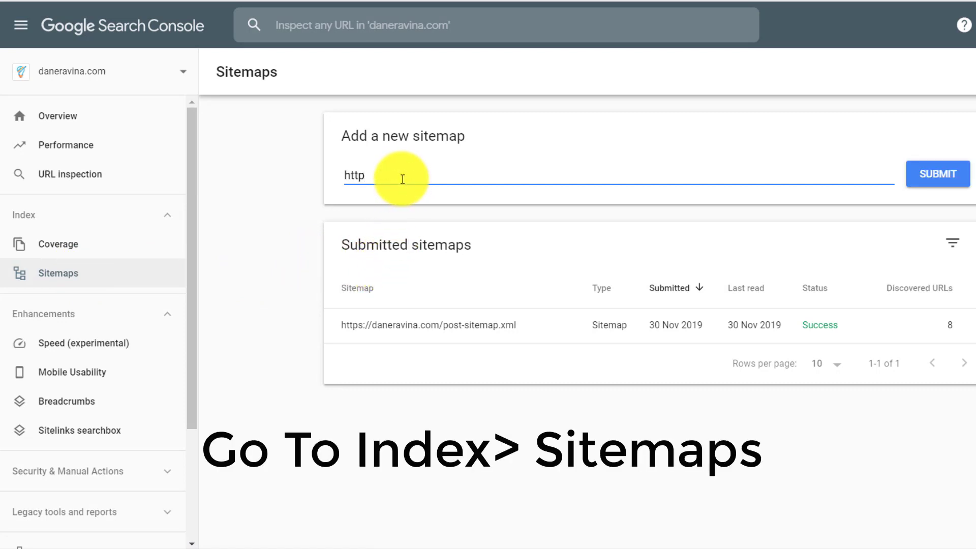
{"action": "type", "text": "s:"}
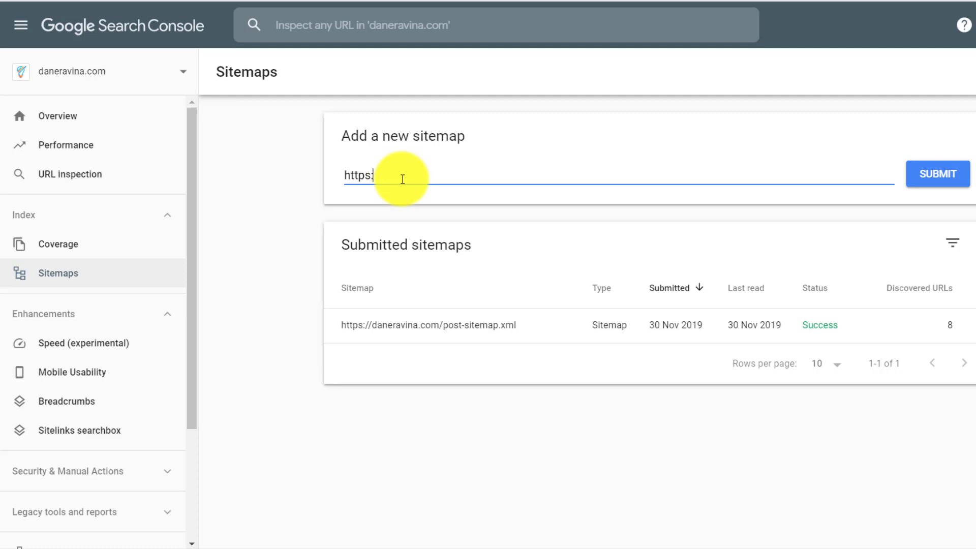
{"action": "type", "text": "//daneravina.com"}
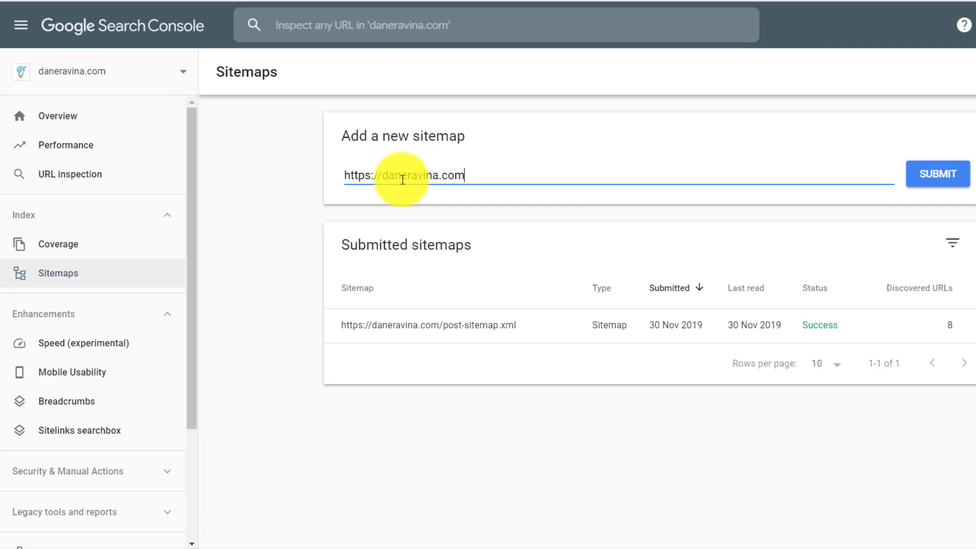
{"action": "type", "text": "/page-sitemap"}
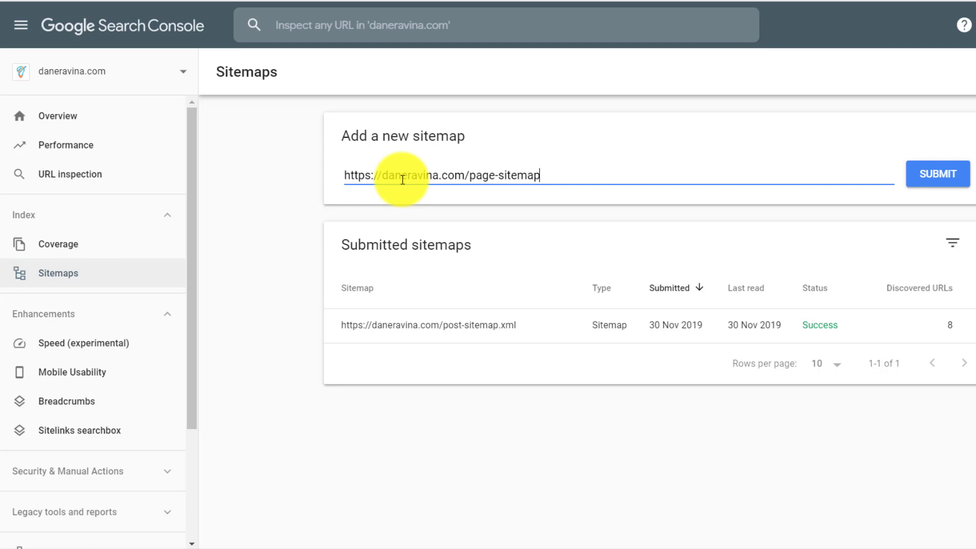
{"action": "type", "text": ".xml"}
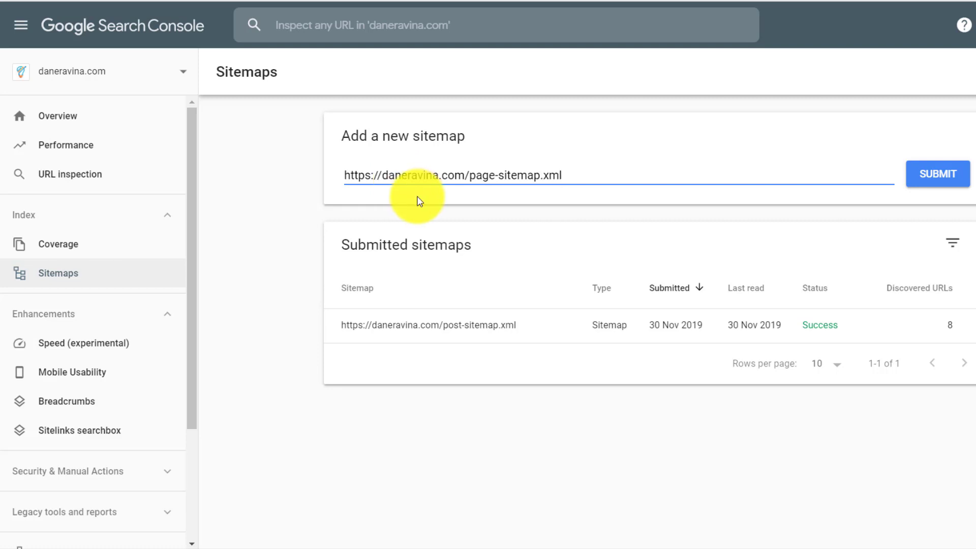
Step: Highlight the https prefix of the entered sitemap URL to check it
{"action": "left_click_drag", "start_coordinate": [574, 181], "coordinate": [505, 174]}
{"action": "left_click", "coordinate": [365, 171]}
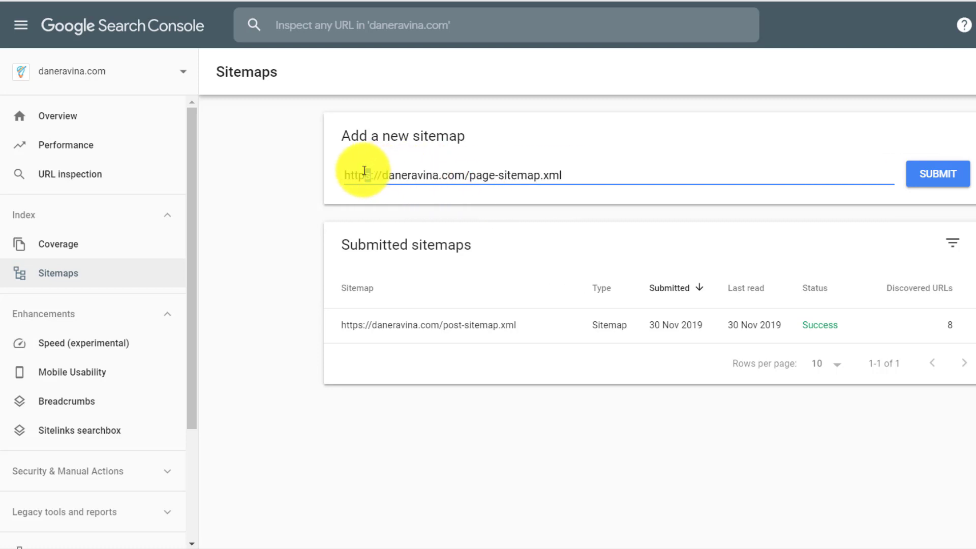
{"action": "double_click", "coordinate": [365, 171]}
{"action": "left_click_drag", "start_coordinate": [365, 175], "coordinate": [374, 175]}
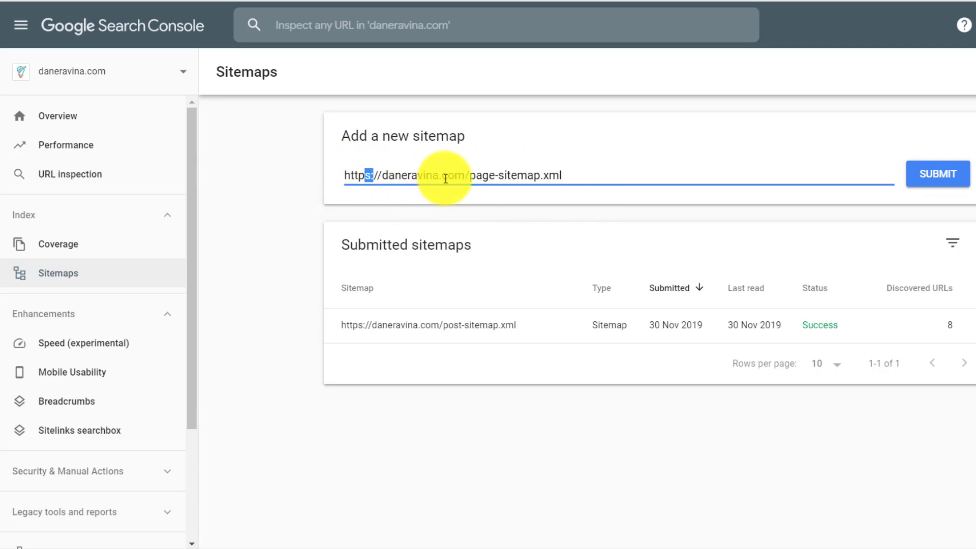
{"action": "double_click", "coordinate": [355, 172]}
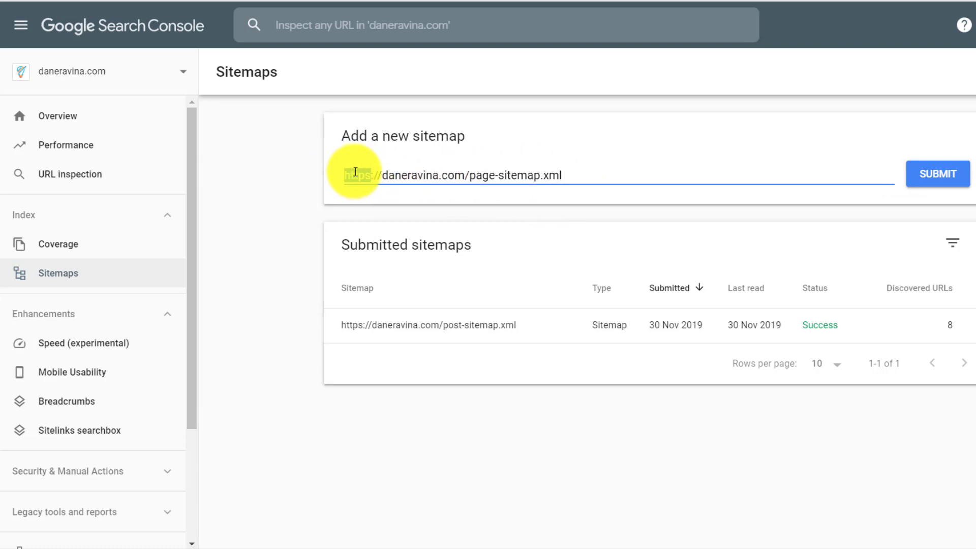
{"action": "key", "text": "Left"}
Step: Copy the entered page-sitemap.xml URL and open it in a new browser tab to check the sitemap
{"action": "left_click_drag", "start_coordinate": [349, 174], "coordinate": [568, 170]}
{"action": "key", "text": "ctrl+c"}
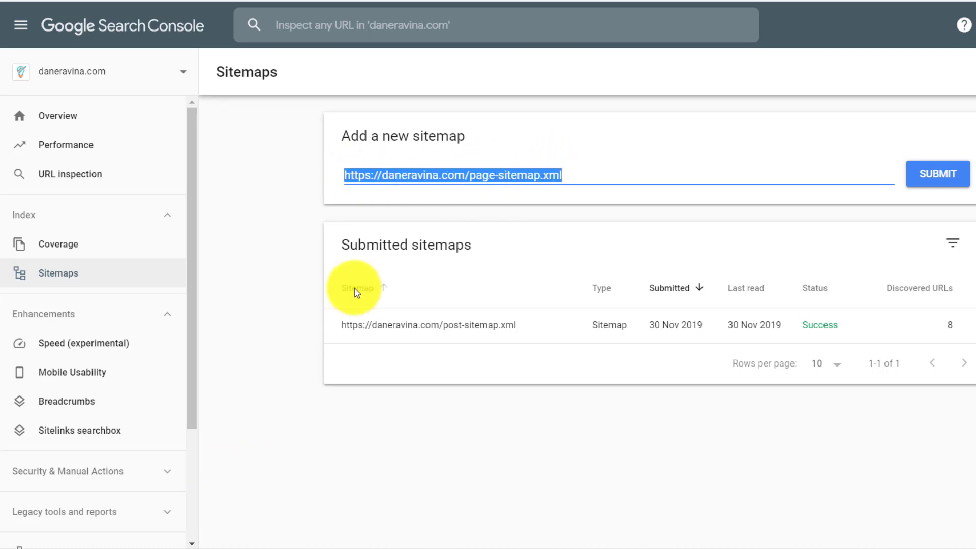
{"action": "key", "text": "ctrl+t"}
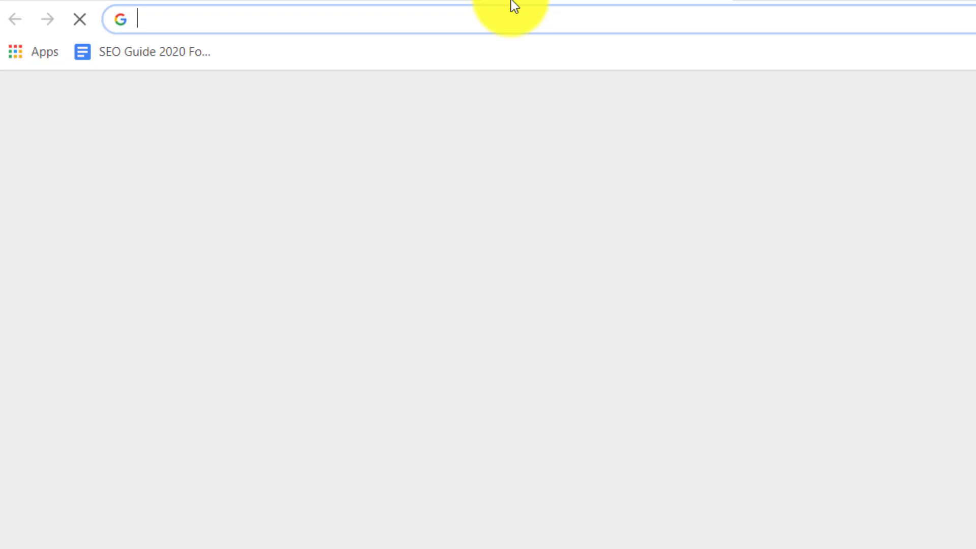
{"action": "key", "text": "ctrl+v"}
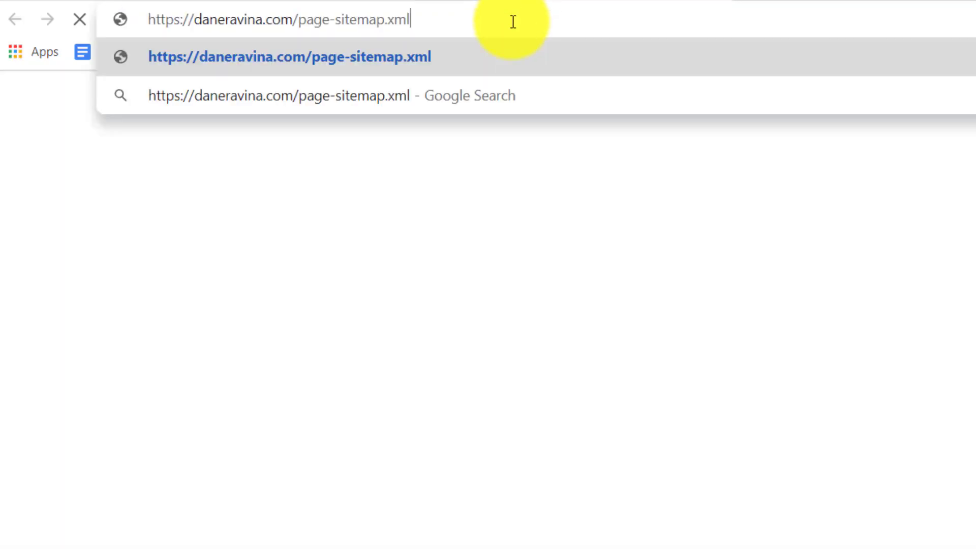
{"action": "key", "text": "Return"}
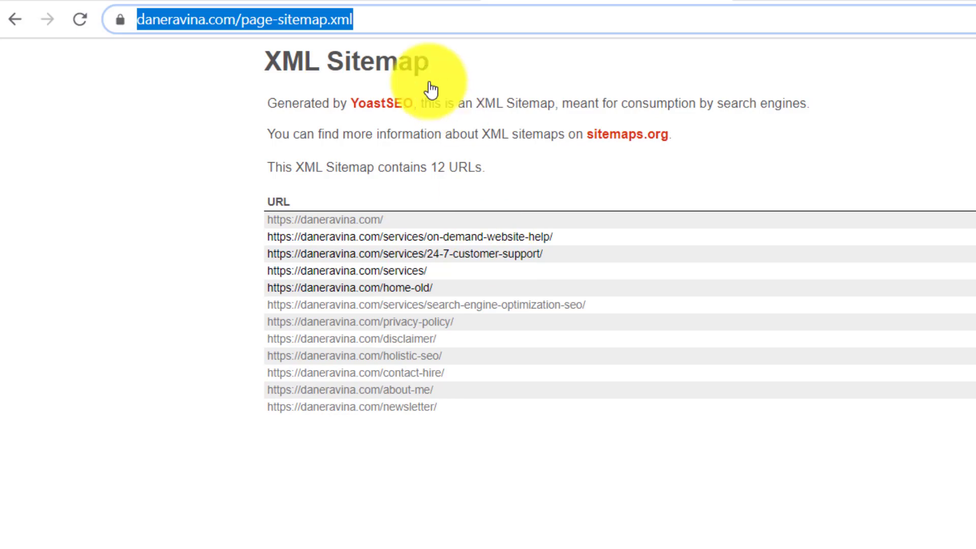
Step: Return to Search Console, submit the page-sitemap.xml sitemap, and dismiss the submission message
{"action": "left_click", "coordinate": [401, 4]}
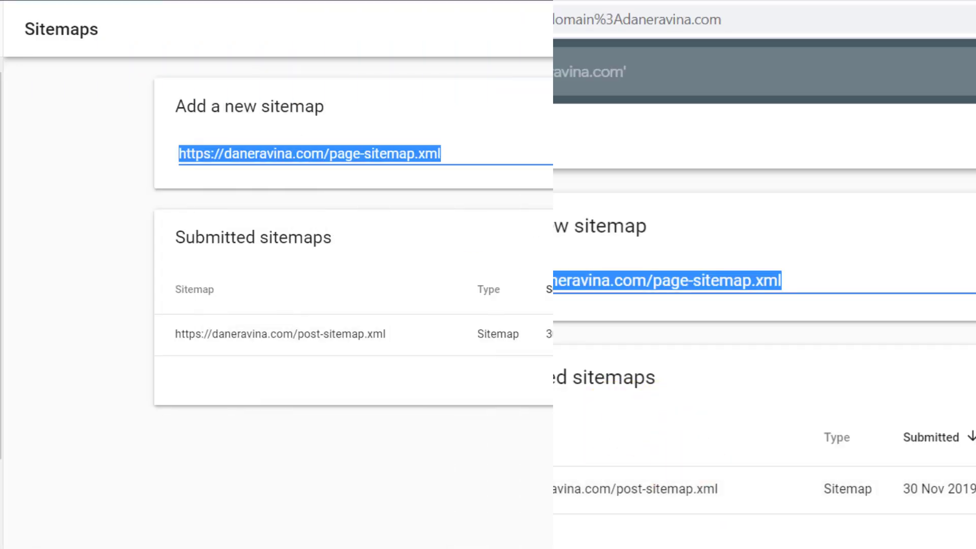
{"action": "left_click", "coordinate": [889, 154]}
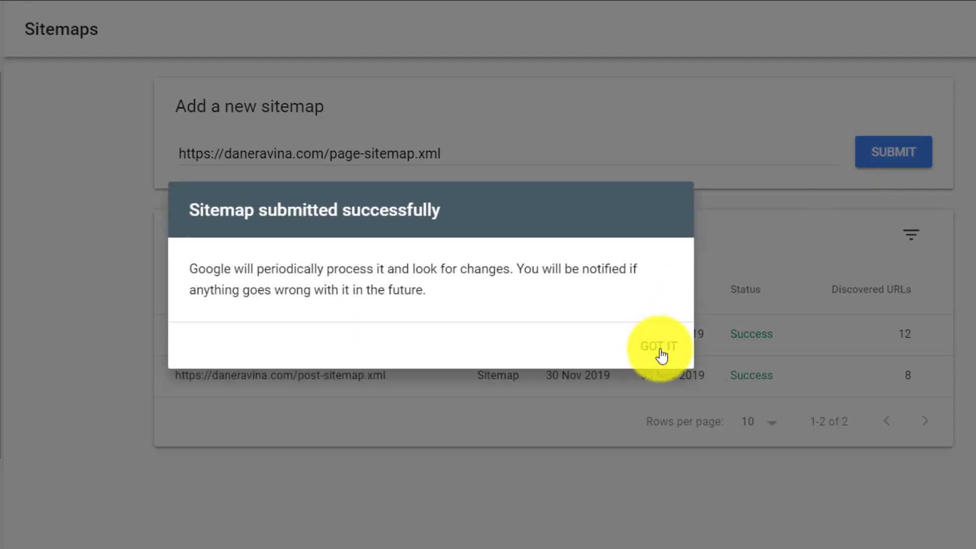
{"action": "left_click", "coordinate": [659, 350]}
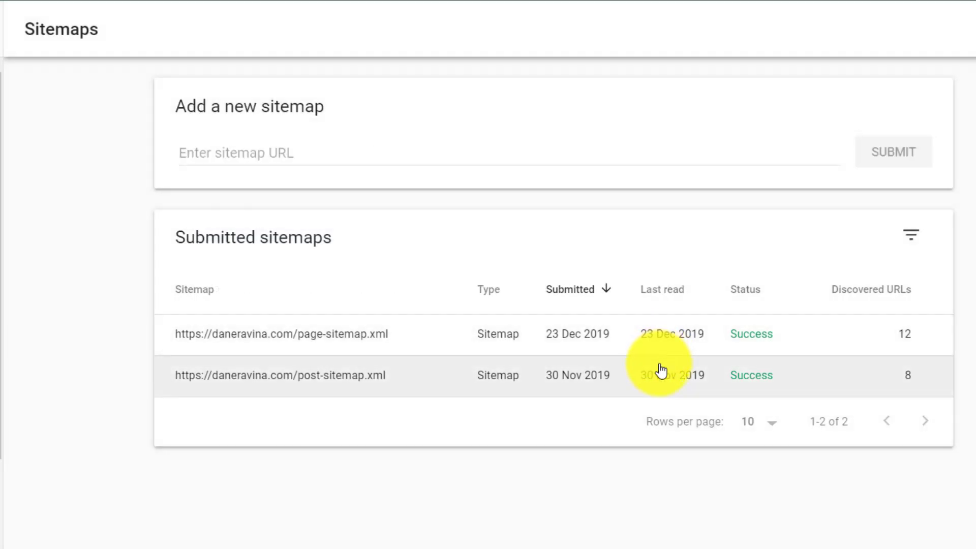